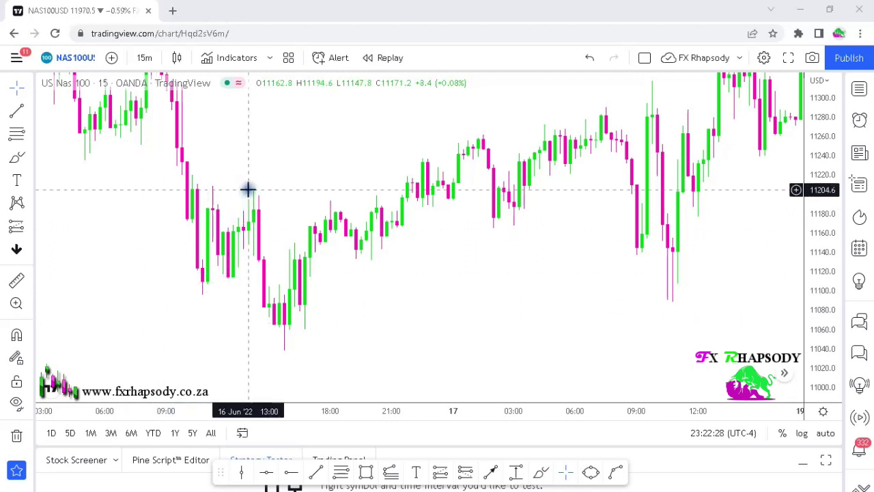
Step: Add Sonarlab's "Order Blocks with signals" indicator to the NAS100USD chart and dismiss the ad-free offer
click(232, 61)
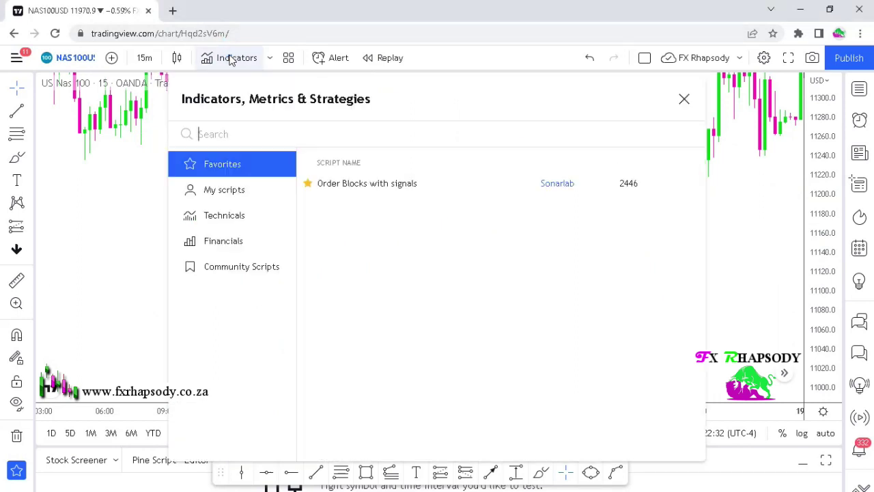
text(orderv)
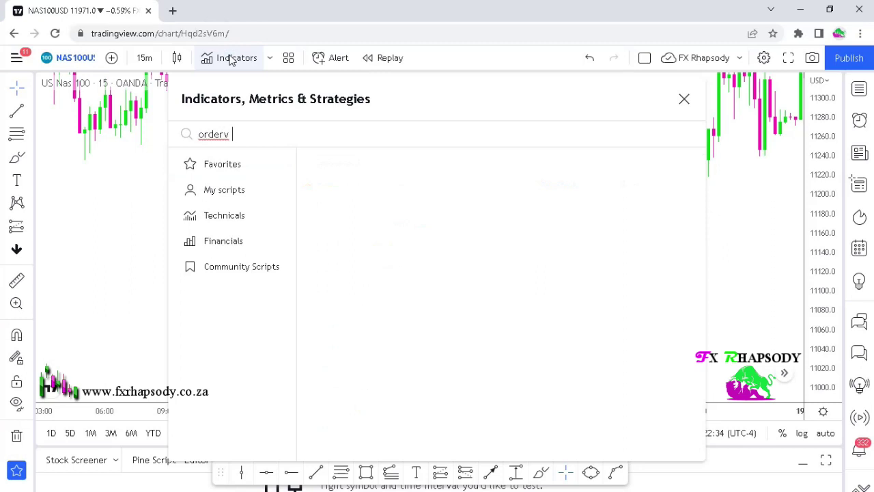
key(BackSpace)
text(blo)
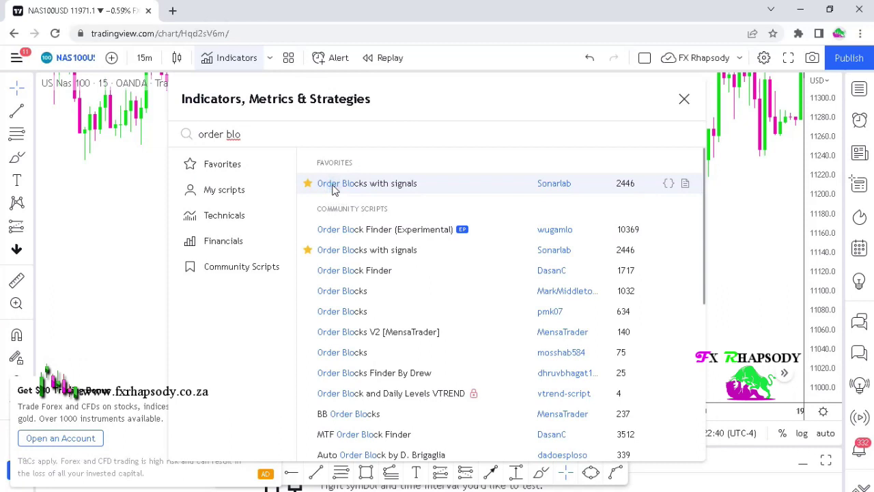
click(333, 188)
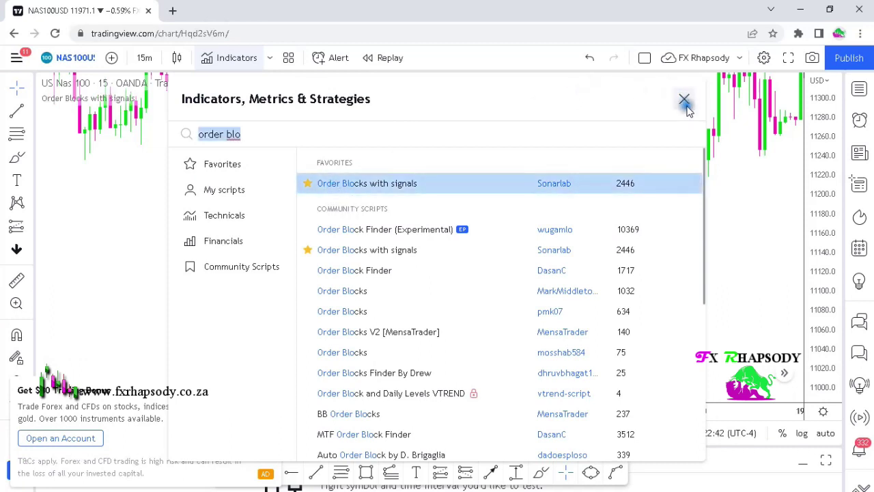
click(684, 101)
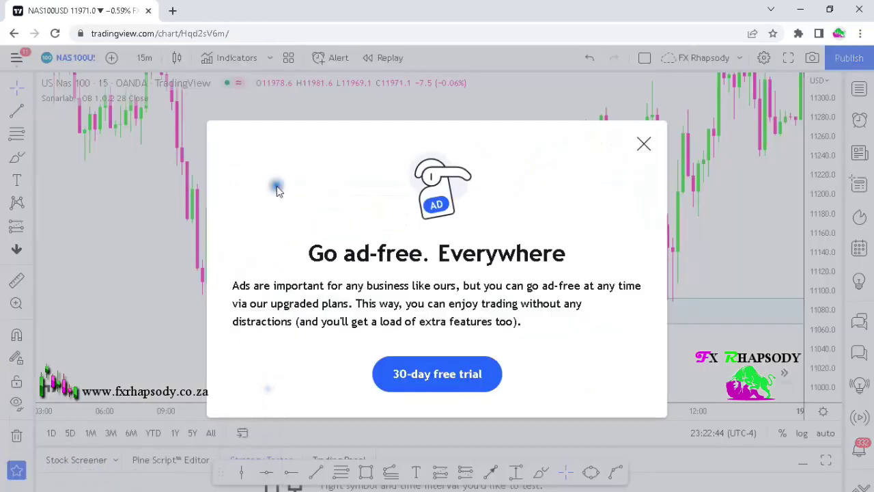
click(643, 143)
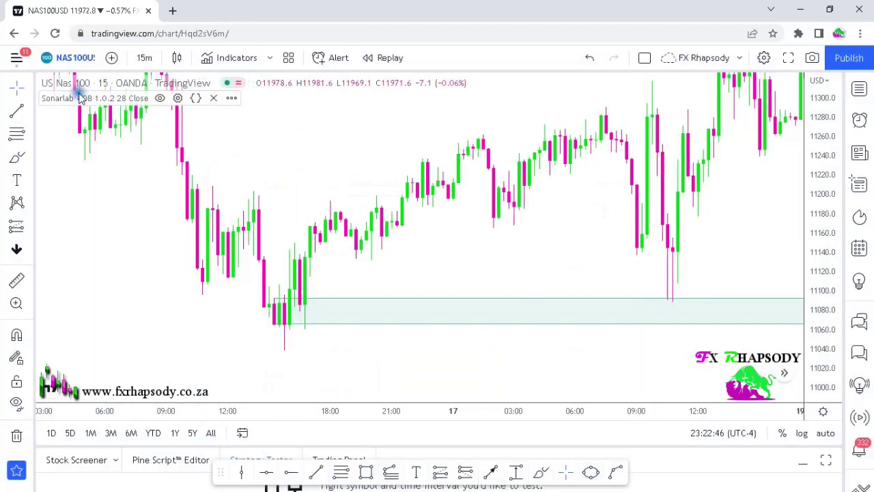
Step: Set the Sonarlab order block indicator's Sensitivity to 30 and its bullish border colour to bright green
click(177, 98)
click(441, 258)
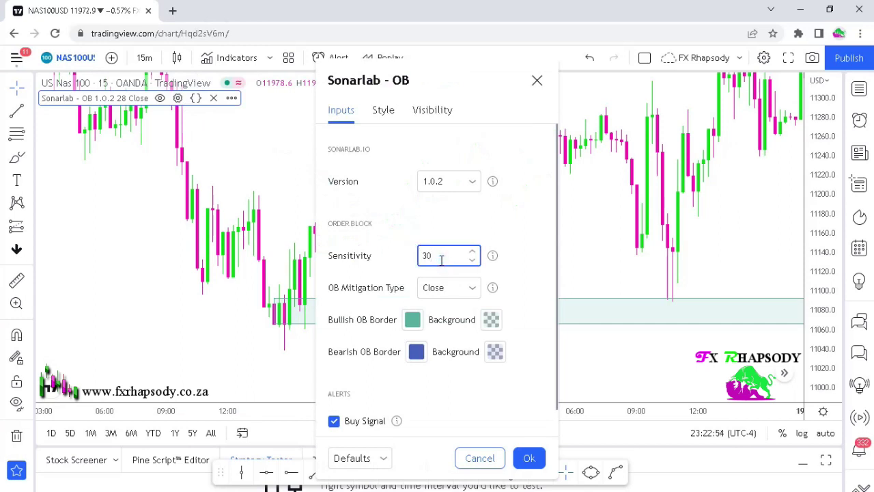
click(413, 320)
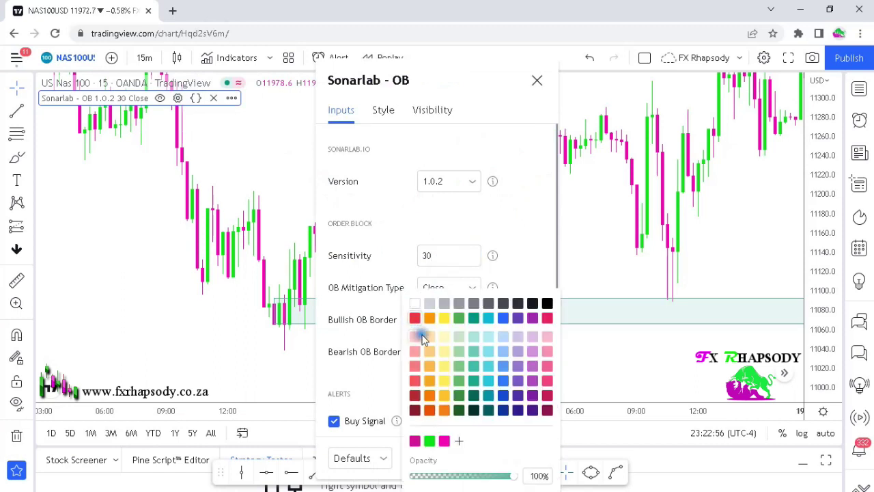
click(429, 441)
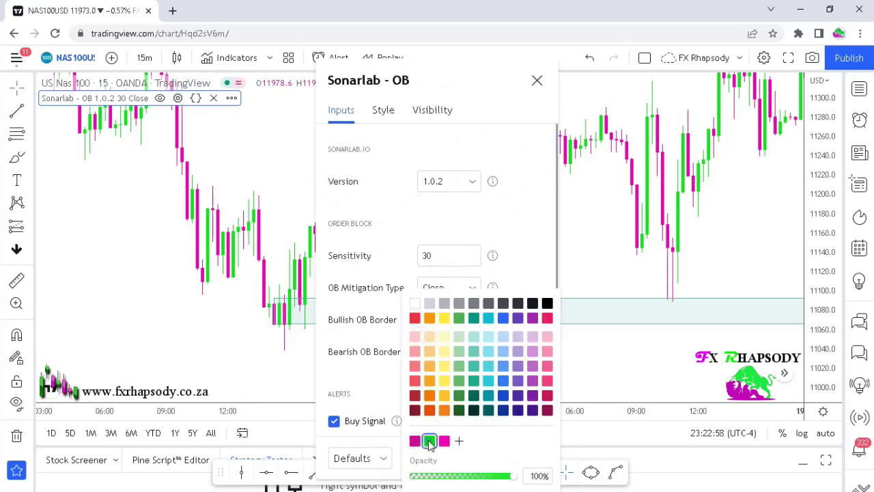
click(366, 381)
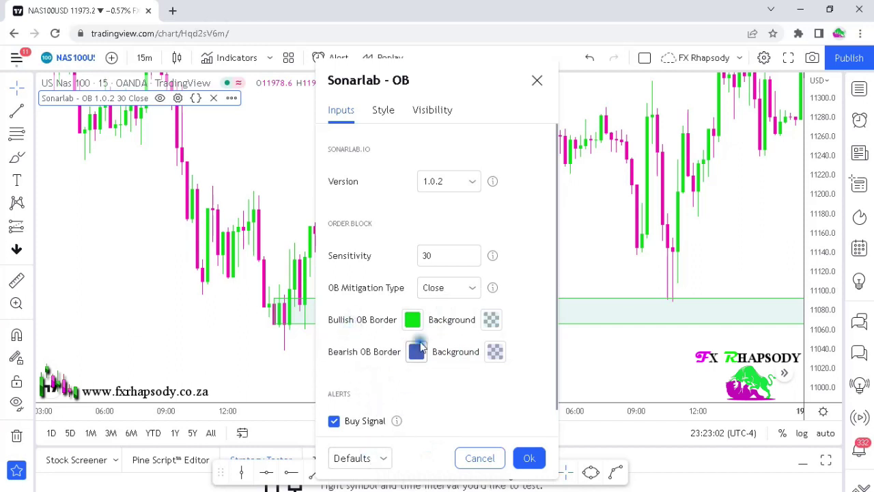
Step: Reduce the bullish order block border opacity to 29% and make its background green at 15% opacity
click(413, 320)
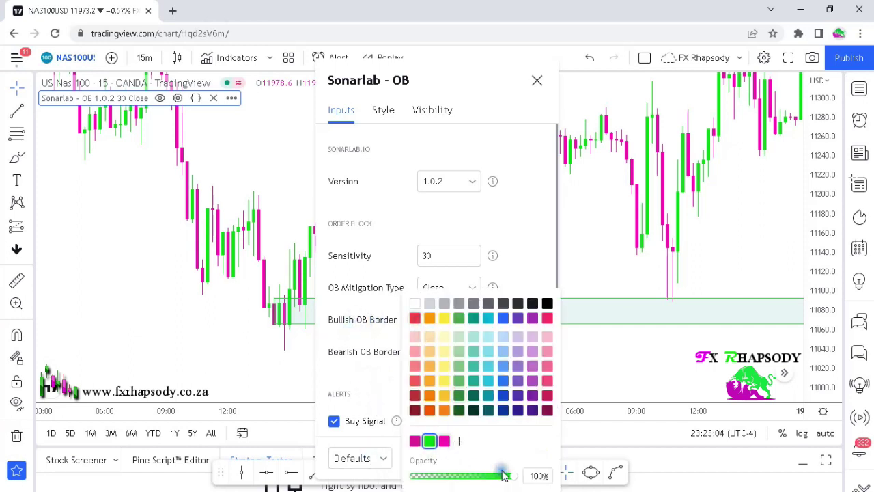
drag(518, 473, 446, 474)
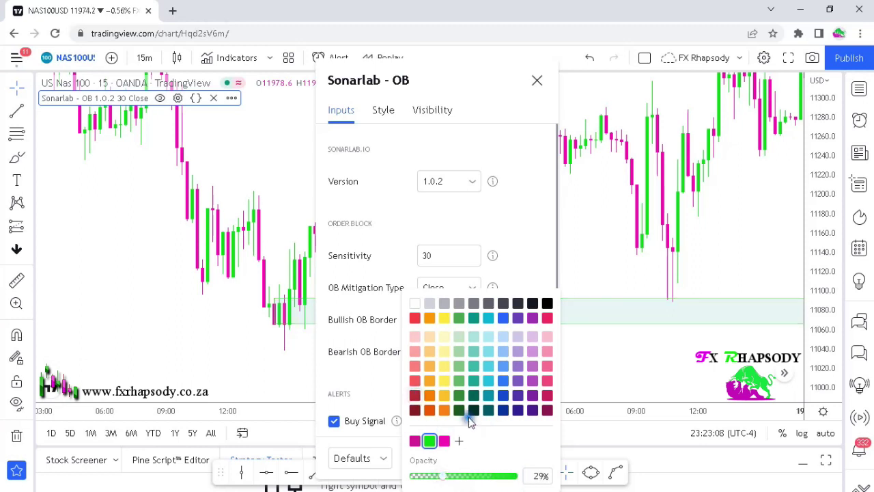
click(383, 384)
click(492, 318)
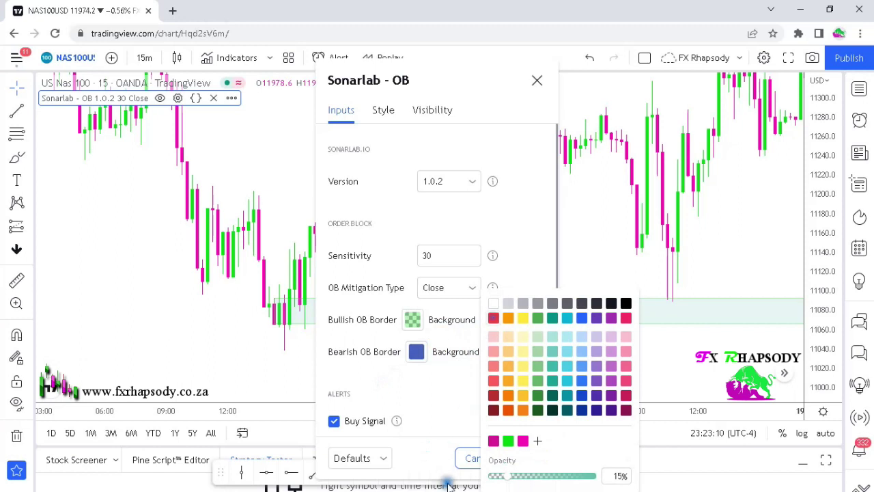
click(430, 383)
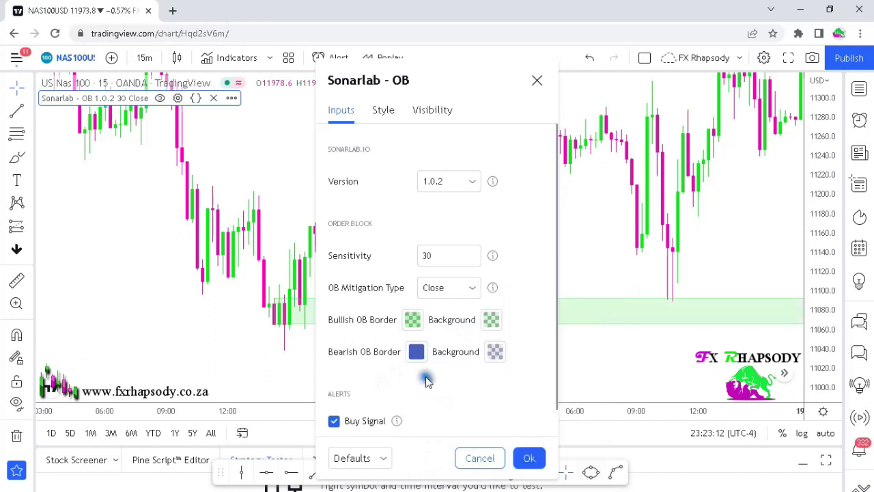
Step: Make the bearish order block border pink at 29% opacity and its background pink at 15% opacity, and apply the settings
click(417, 351)
click(448, 441)
drag(516, 478, 446, 476)
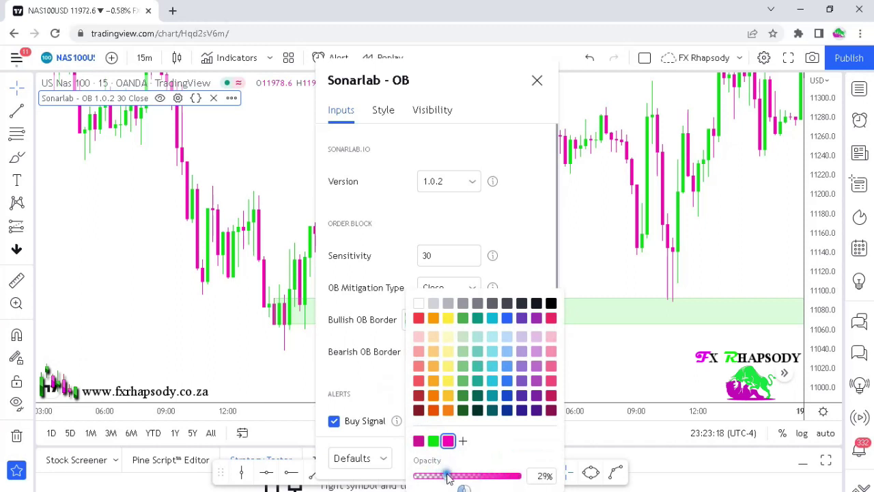
click(374, 382)
click(492, 351)
click(526, 441)
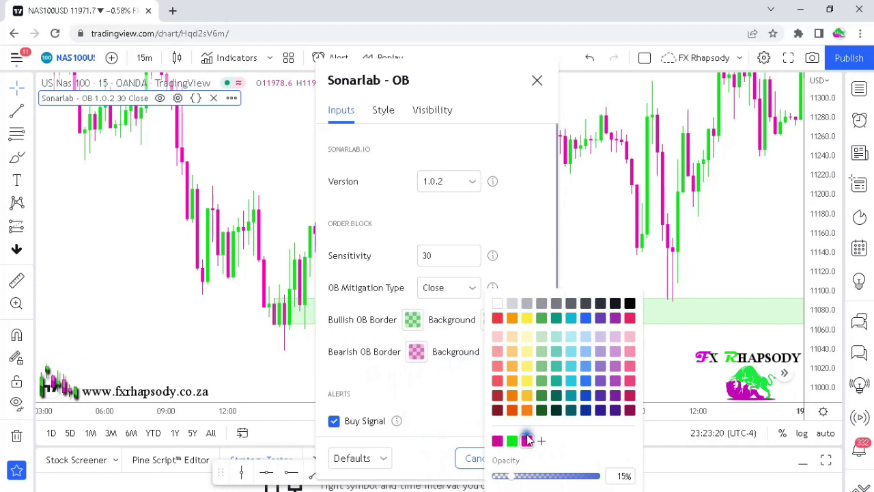
click(384, 390)
scroll(447, 396, down, 1)
scroll(464, 423, up, 1)
click(527, 457)
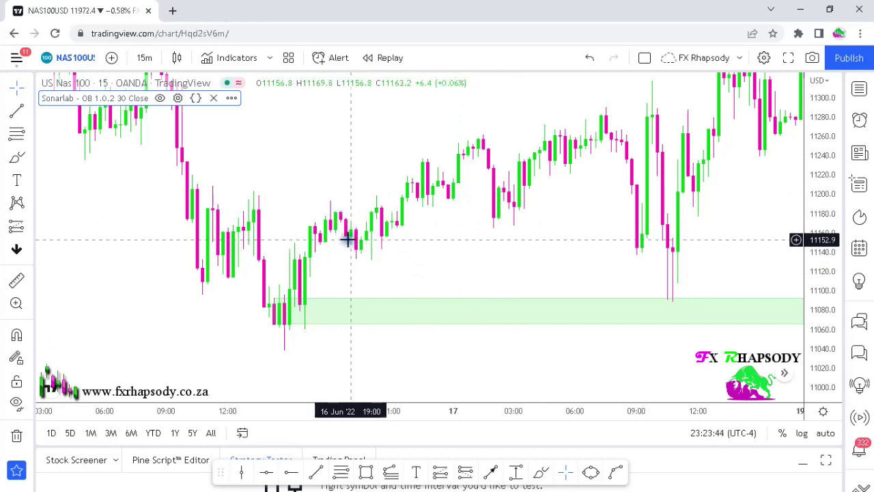
Step: Review the Sensitivity input in the Sonarlab order block indicator's settings
scroll(710, 329, up, 1)
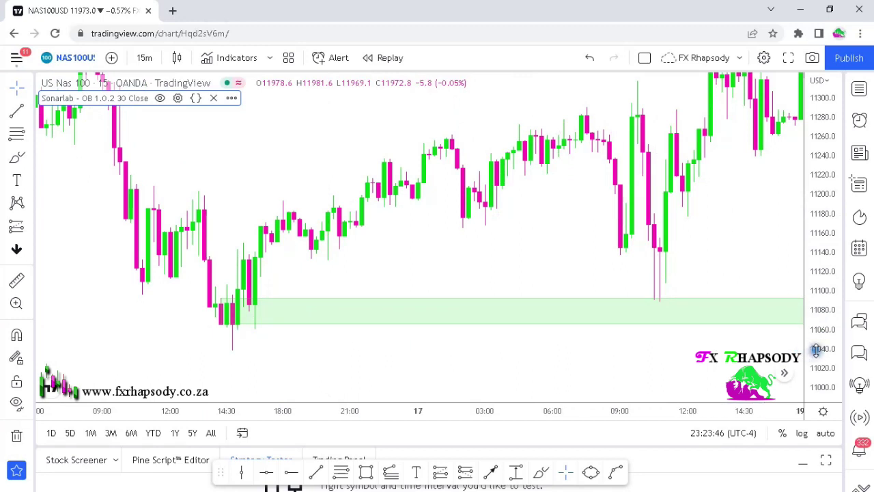
drag(382, 279, 405, 236)
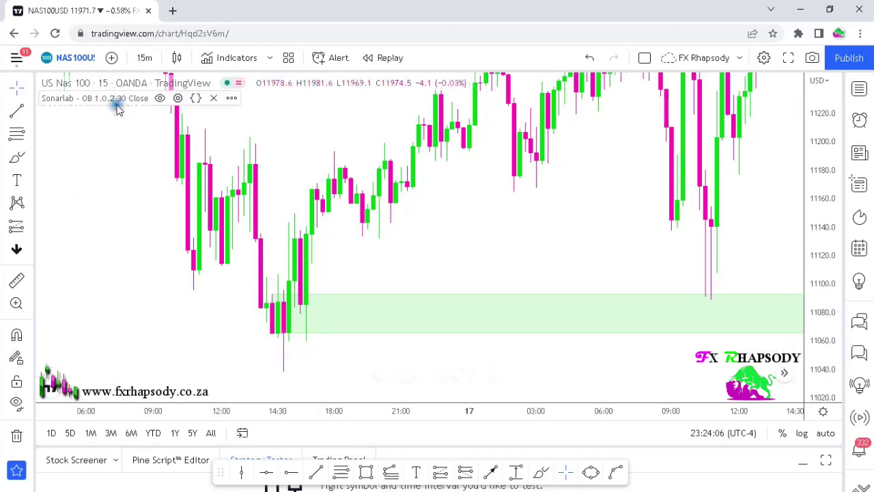
click(178, 97)
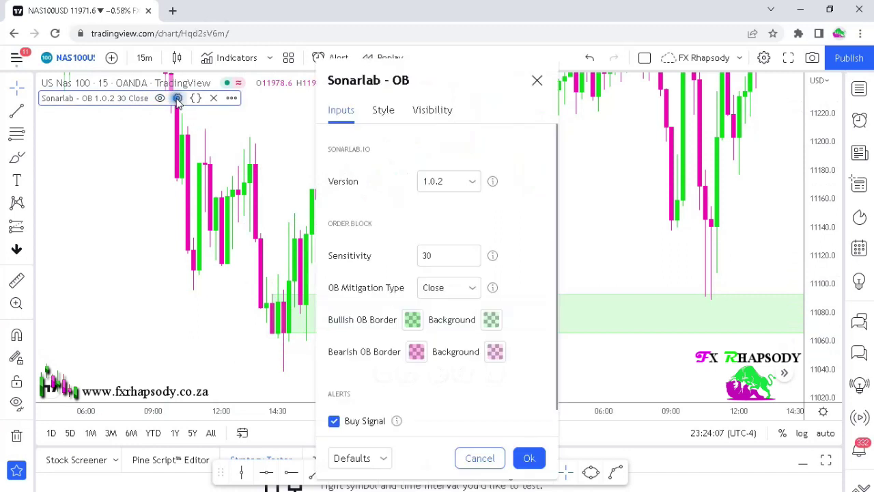
click(433, 256)
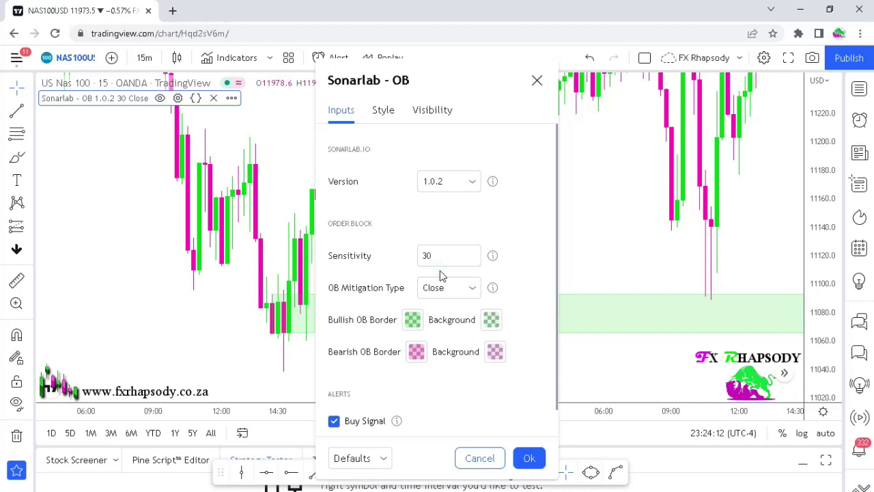
double_click(426, 257)
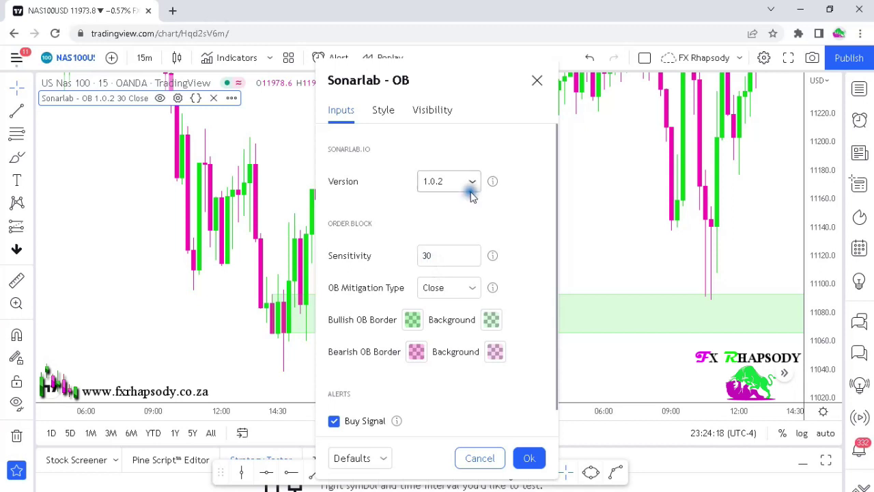
click(529, 459)
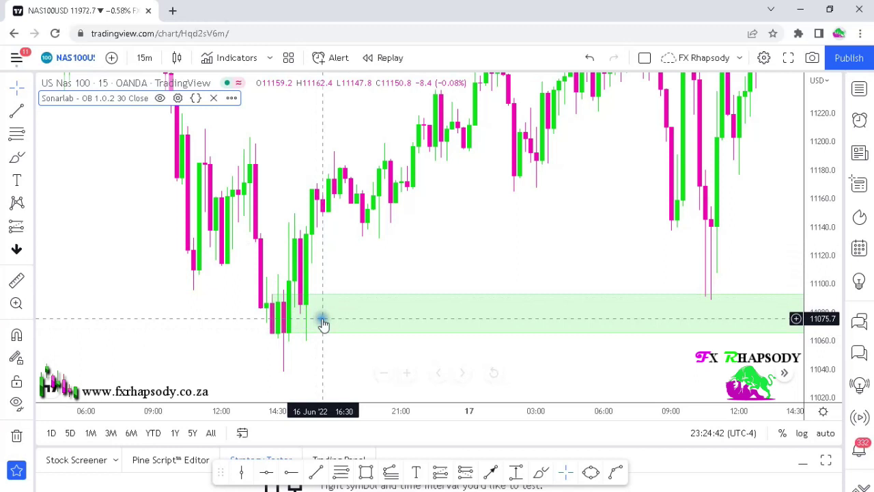
Step: Place a long position inside the green order block, with entry at about 11082.4 on 16 Jun '22 15:45
drag(356, 333, 331, 263)
drag(403, 275, 374, 273)
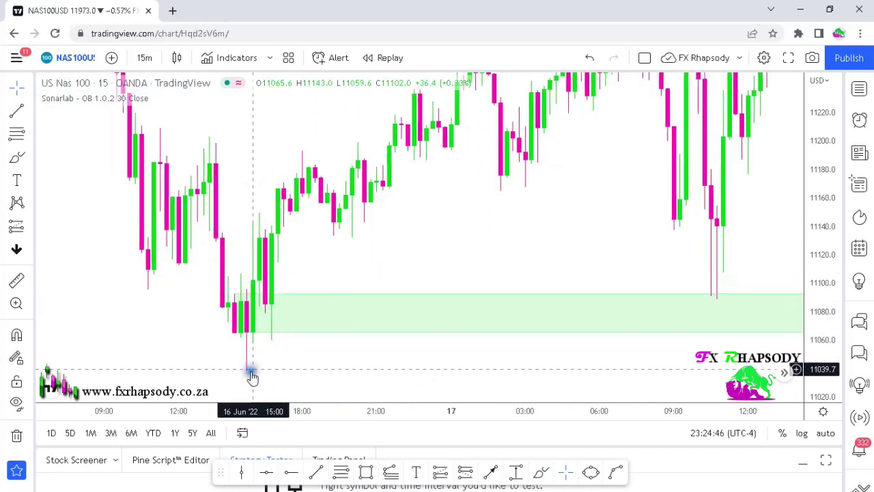
click(441, 474)
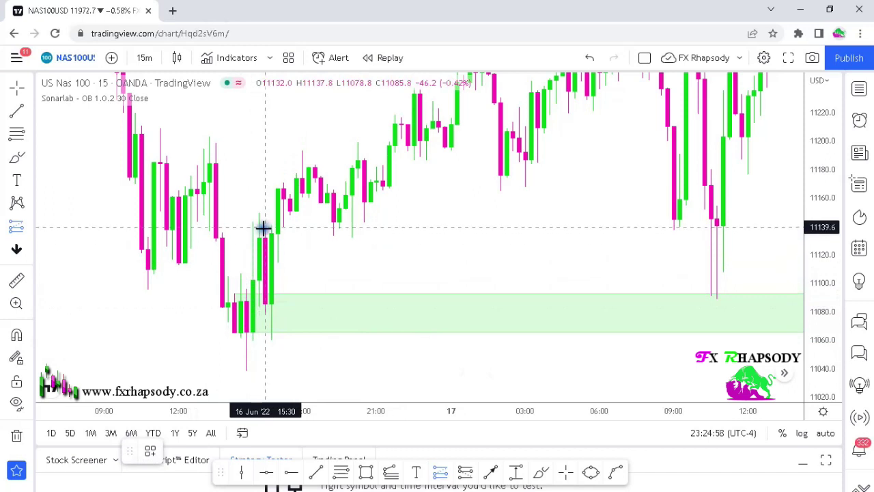
click(268, 308)
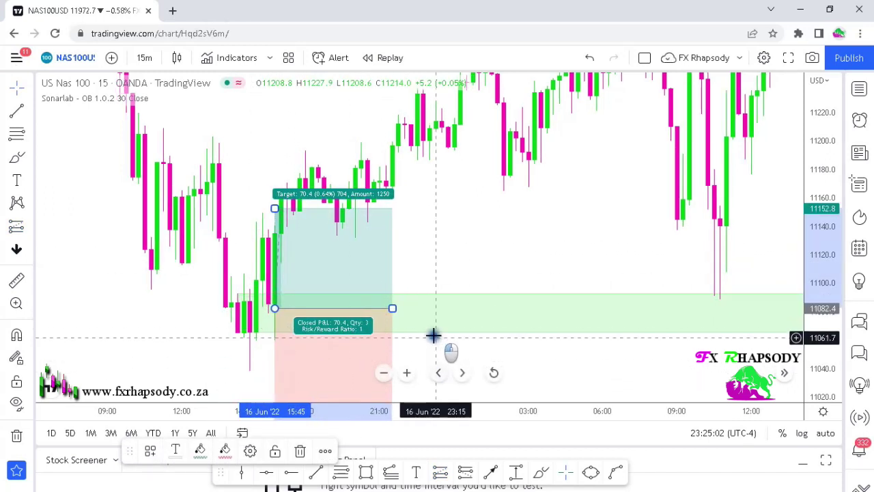
drag(829, 256, 827, 274)
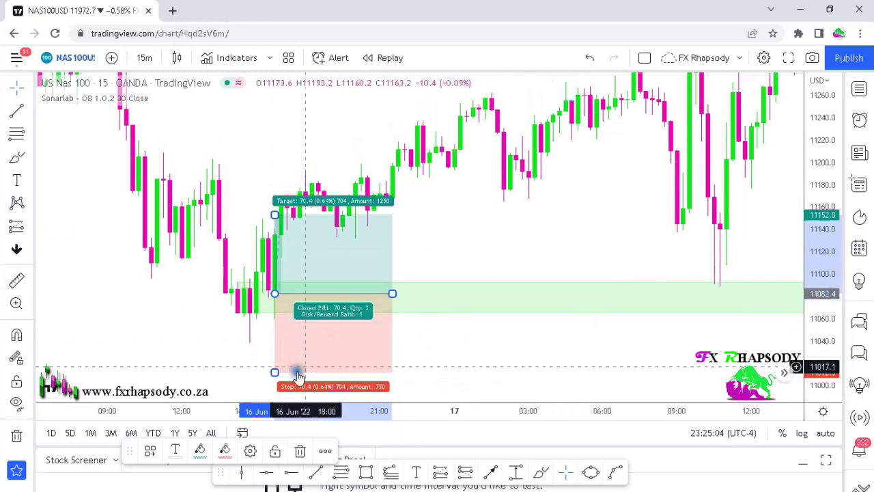
Step: Adjust the long position's stop to about 11061.9, just below the order block, and its target to about 11188.1
drag(274, 371, 271, 324)
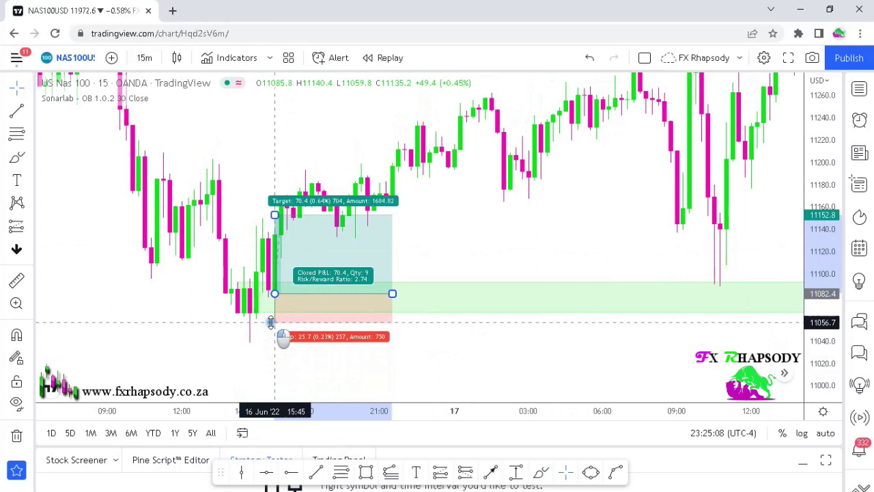
drag(270, 321, 269, 317)
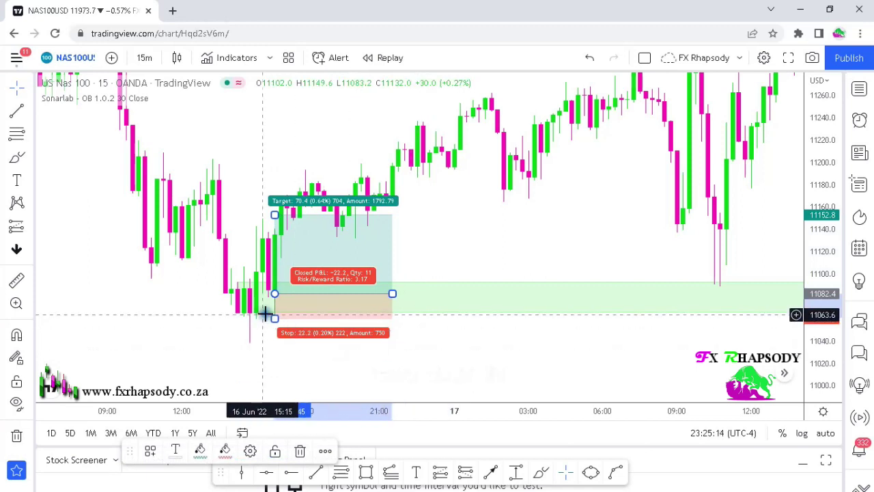
drag(274, 318, 271, 316)
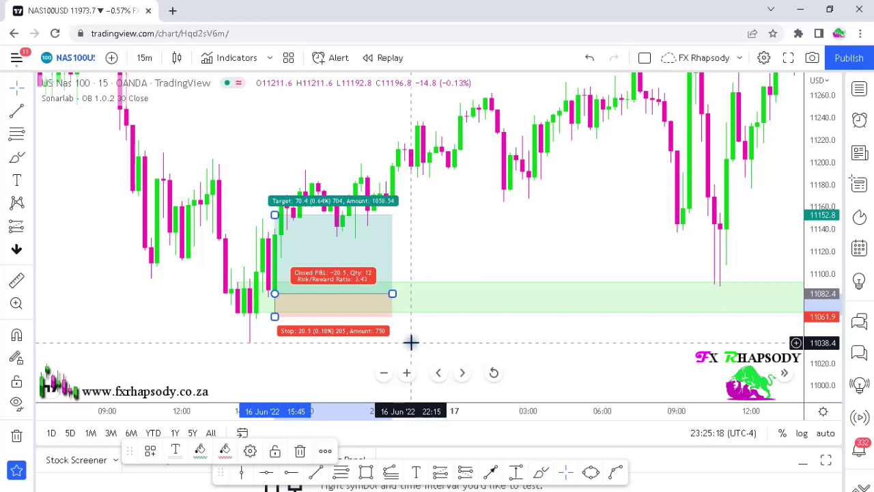
click(427, 341)
drag(269, 216, 232, 177)
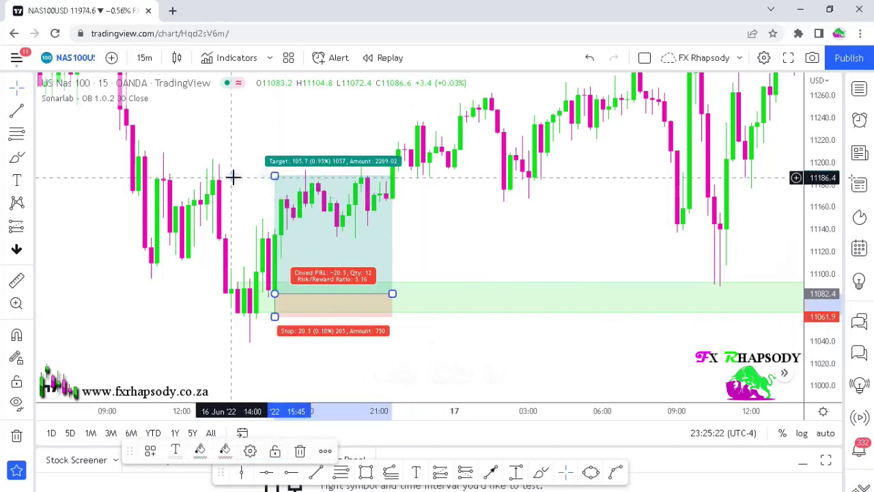
click(225, 140)
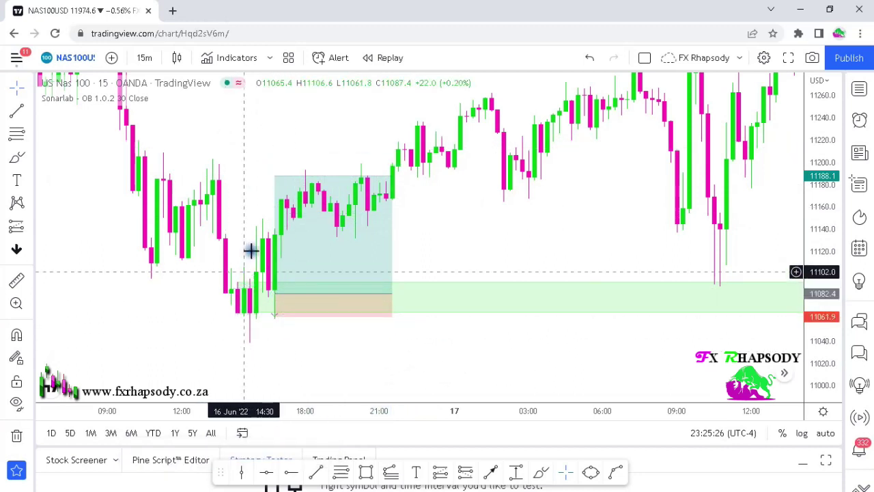
Step: Delete the long position drawn on the green order block
click(284, 270)
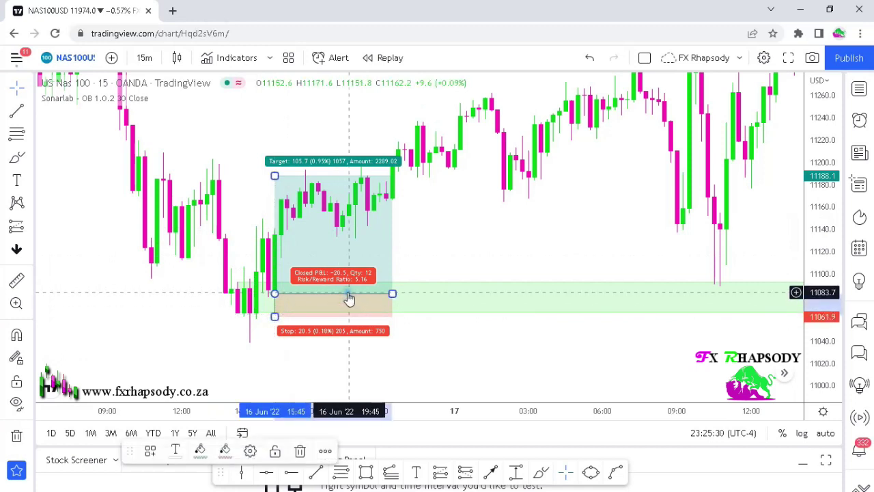
key(Delete)
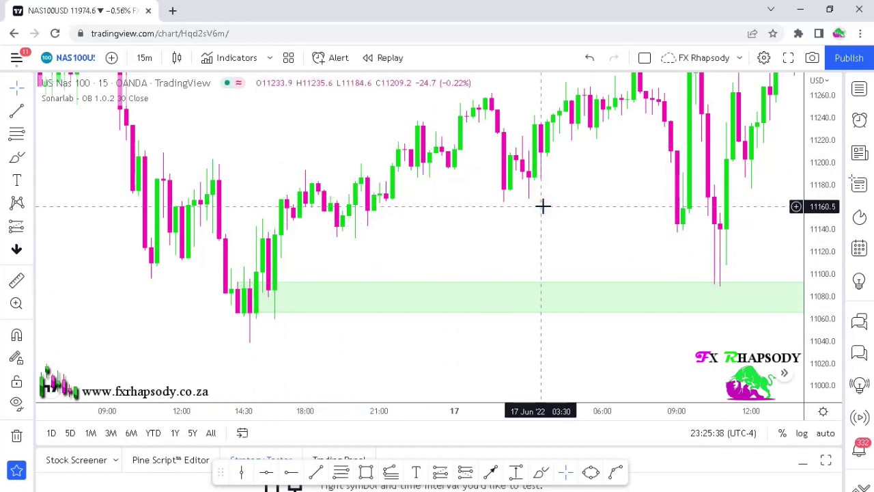
drag(529, 224, 288, 252)
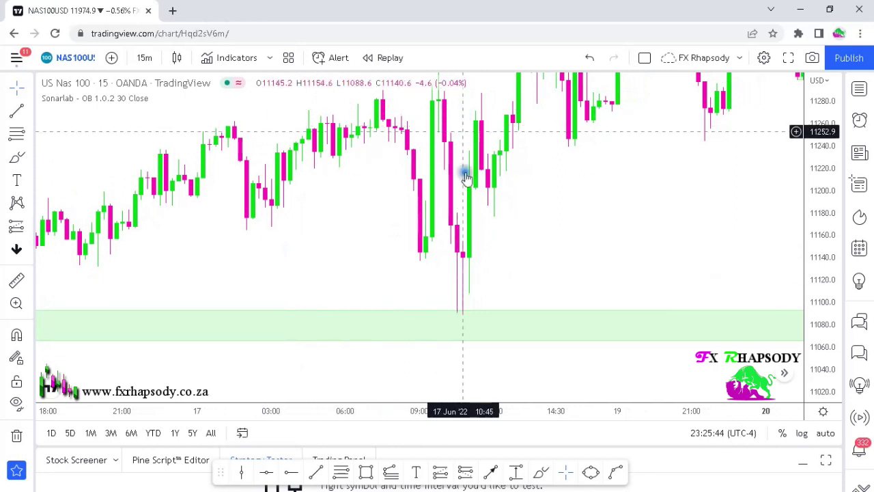
Step: Place a long position in the lower green order block, entry about 11087.7 on 17 Jun '22 10:30, with its stop at about 11060.2
drag(591, 259, 567, 260)
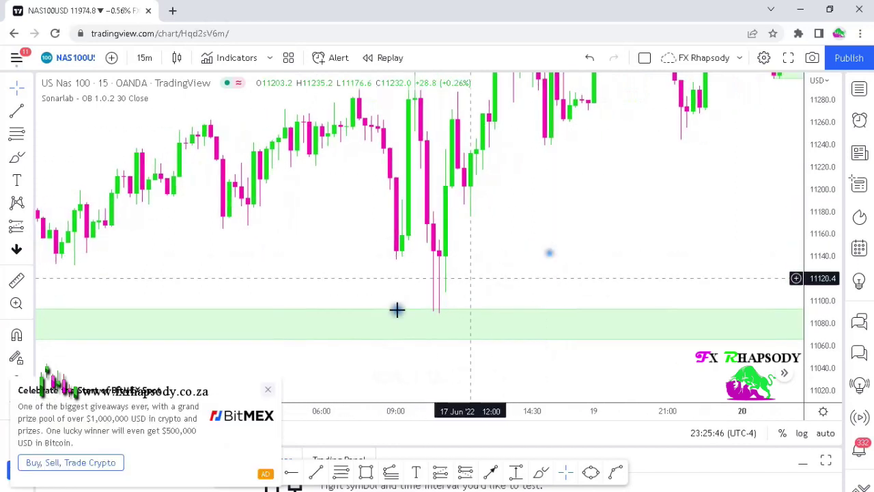
click(268, 390)
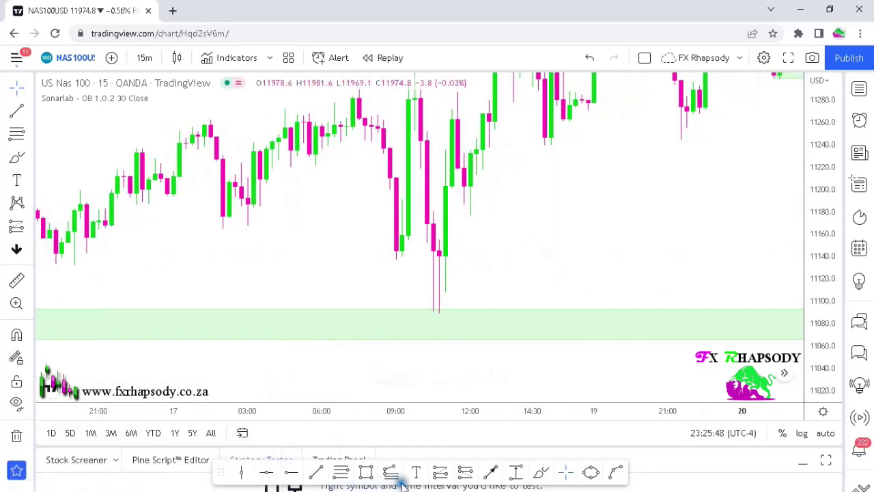
click(438, 472)
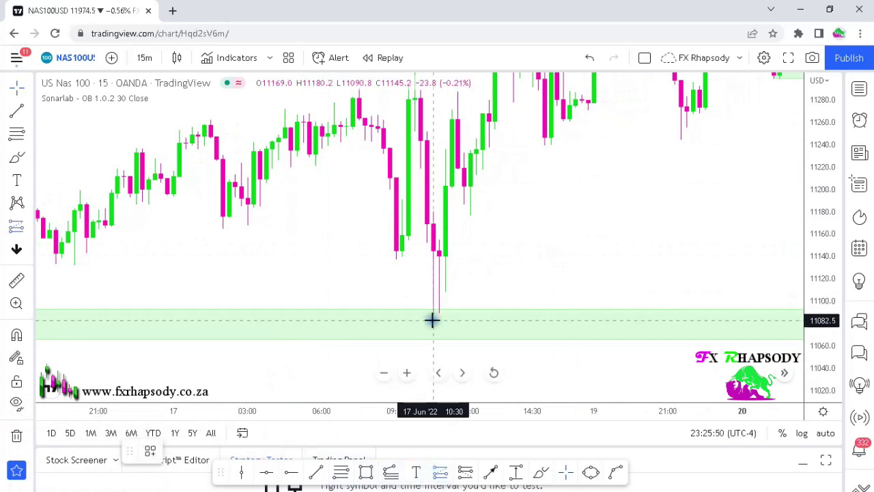
click(435, 313)
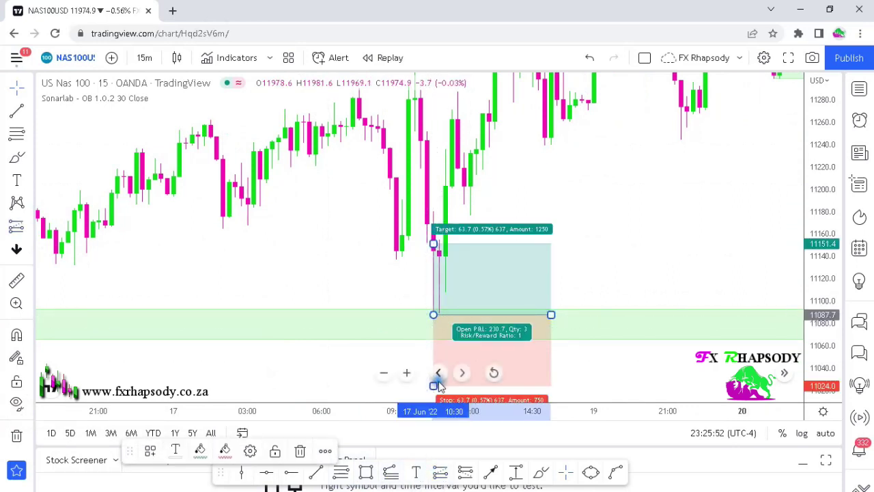
drag(432, 386, 438, 346)
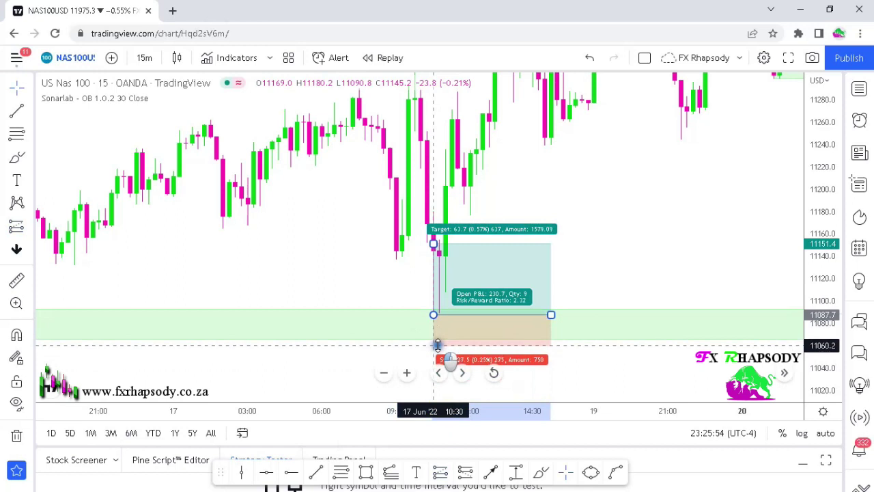
Step: Raise the target of the 17 Jun long position to about 11346.0, near the following swing high
drag(576, 197, 644, 211)
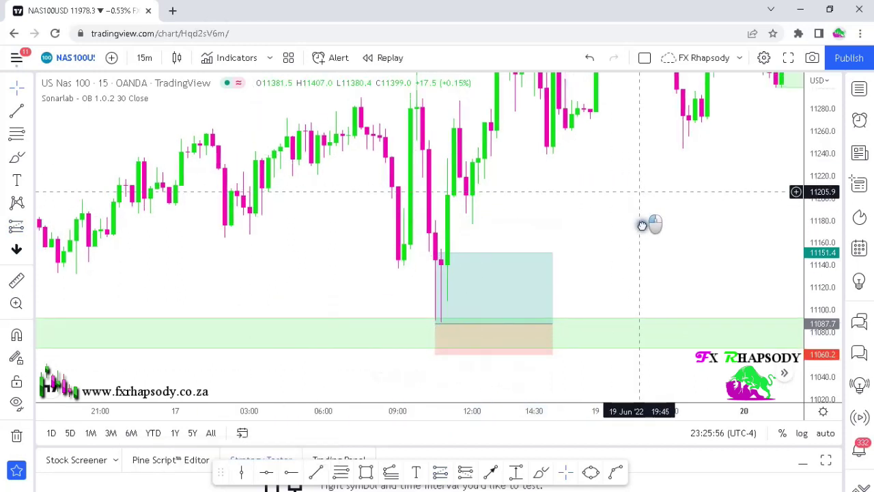
drag(798, 158, 658, 259)
click(418, 342)
drag(412, 303, 412, 132)
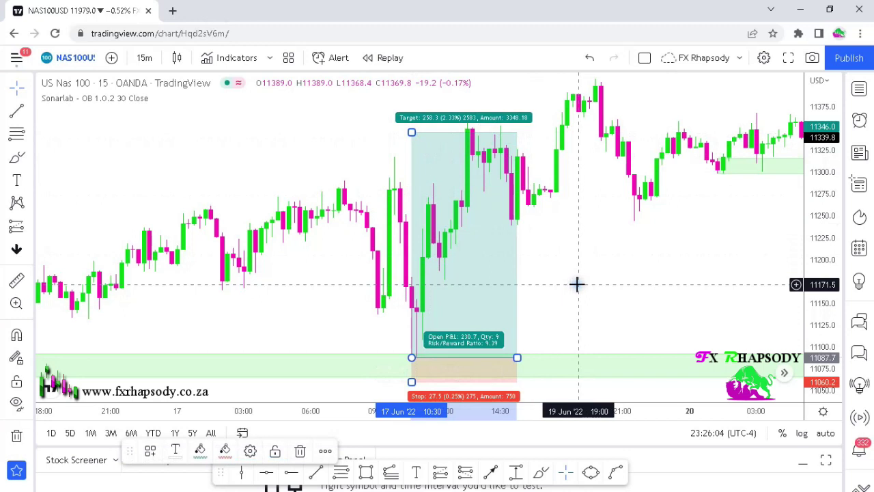
drag(566, 289, 546, 253)
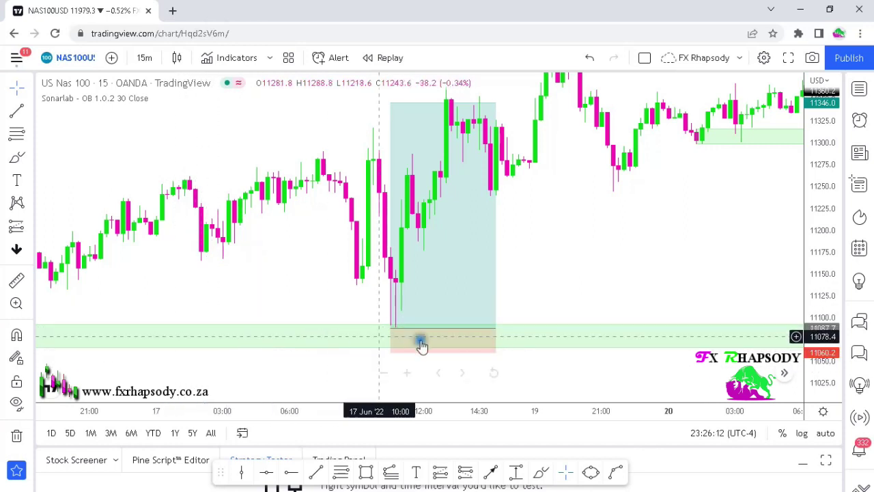
Step: Place a long position on the 20 Jun order block, entry about 11310.8 at 03:15, with its stop at about 11295.4
drag(561, 264, 491, 287)
drag(622, 262, 504, 284)
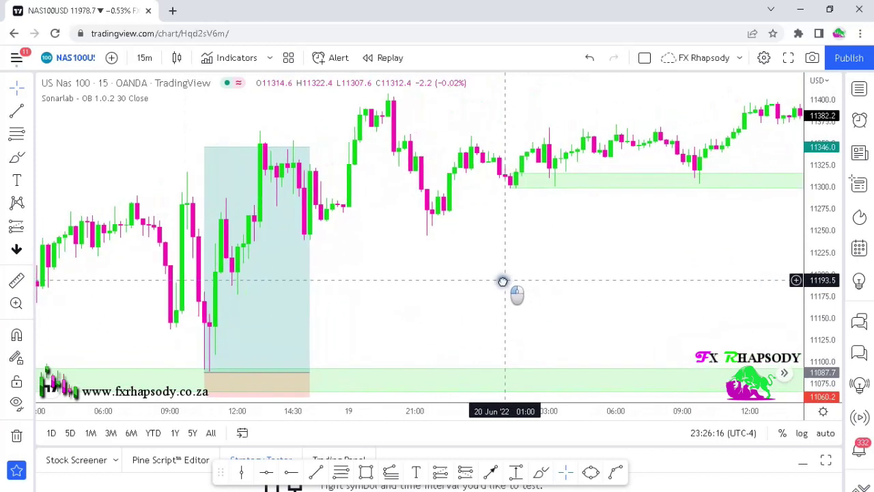
drag(478, 253, 271, 338)
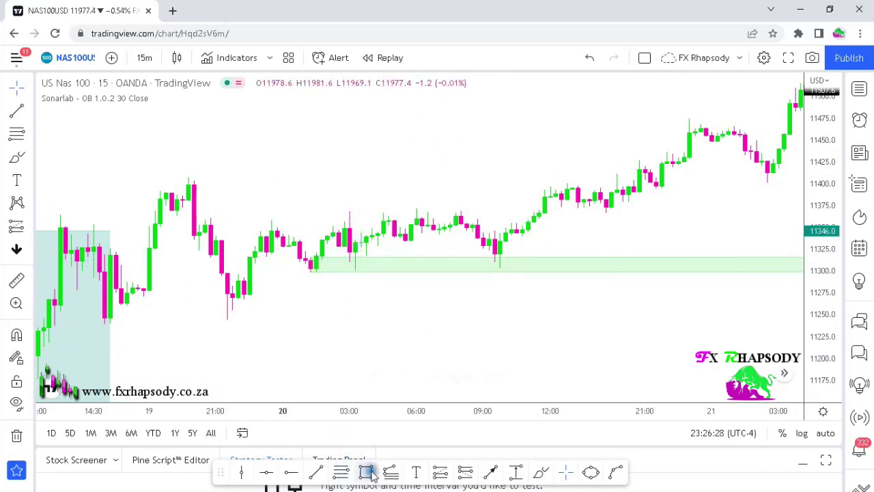
click(355, 262)
drag(353, 316, 352, 274)
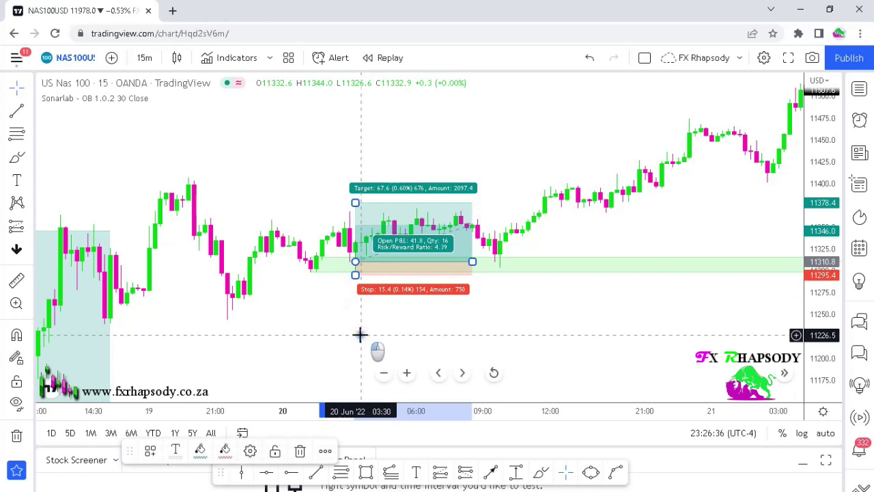
Step: Extend the 20 Jun long position to 21 Jun '22 06:30 and raise its target to about 11510.9
drag(544, 175, 458, 181)
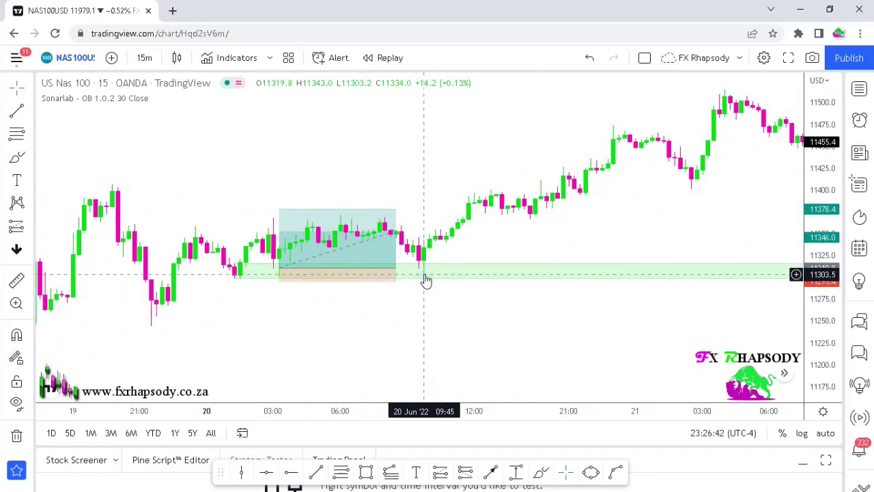
drag(424, 280, 348, 344)
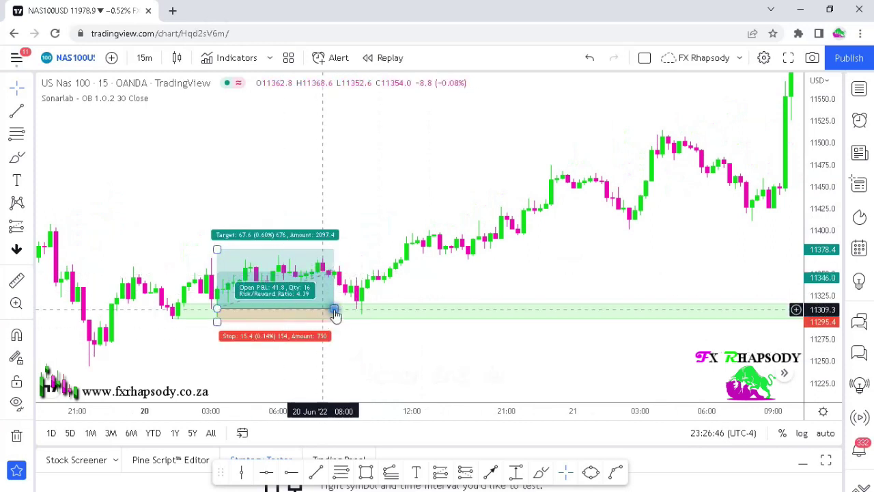
drag(334, 307, 717, 305)
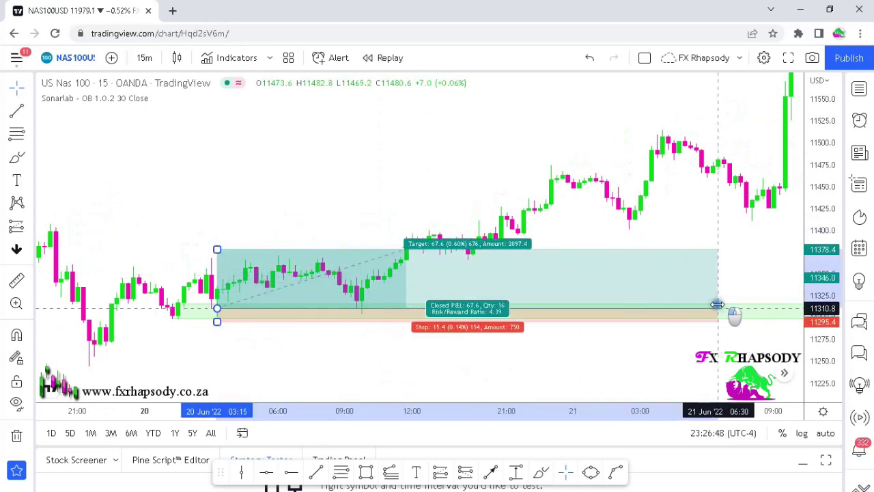
drag(708, 219, 599, 246)
drag(117, 259, 121, 143)
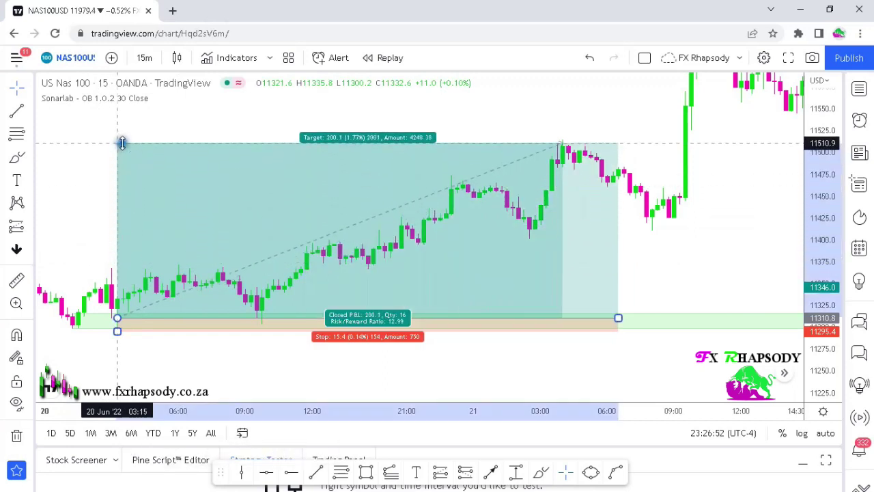
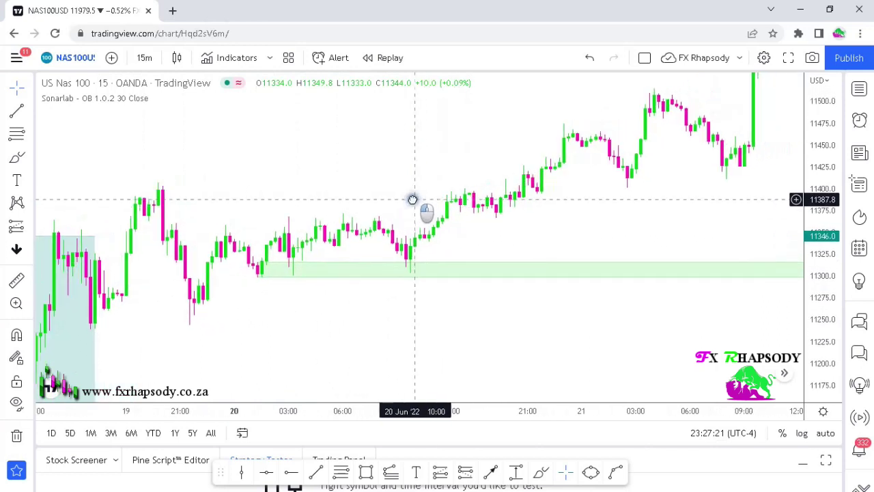
Step: Extend the 17 Jun long position to about 21:00 on 20 Jun '22 and raise its target to about 11401.7
drag(240, 316, 425, 239)
click(303, 311)
drag(303, 311, 740, 318)
drag(725, 273, 560, 307)
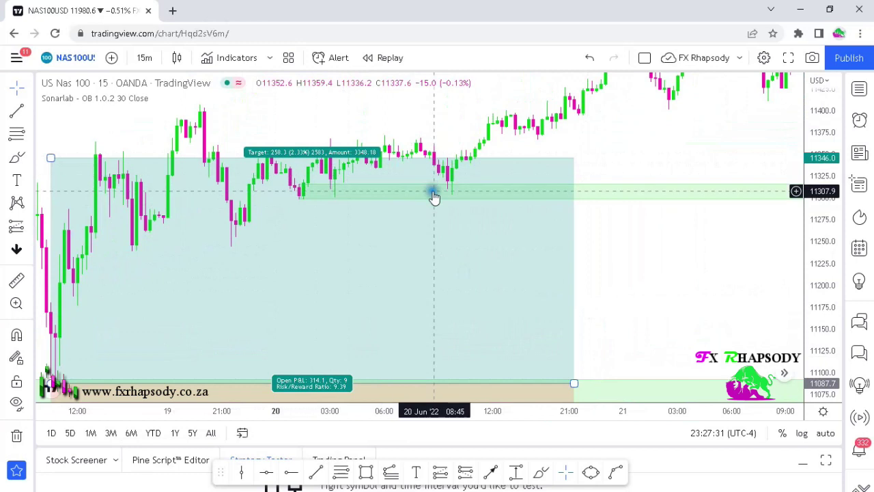
drag(377, 106, 421, 153)
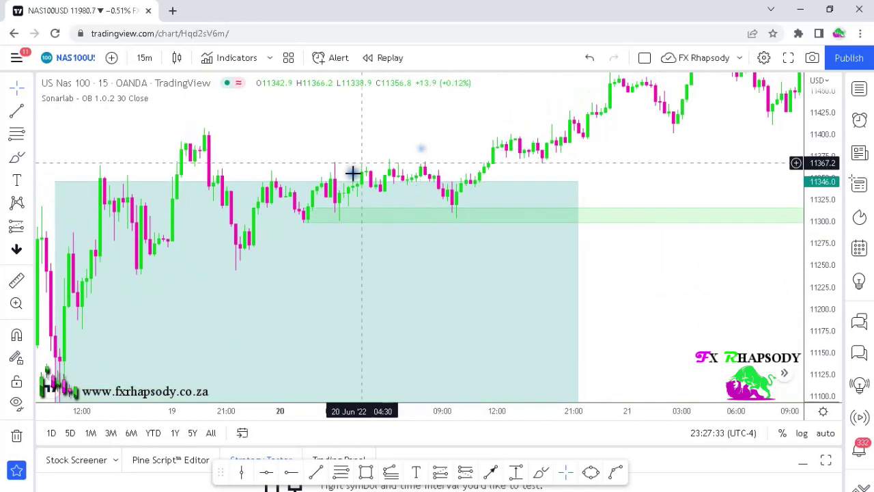
click(296, 231)
drag(57, 181, 65, 132)
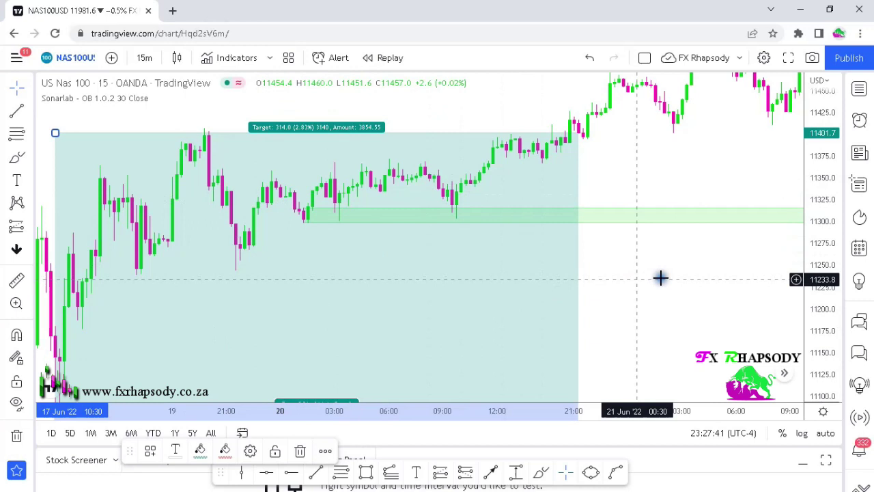
Step: Delete the long position that starts on 17 Jun
drag(660, 277, 647, 289)
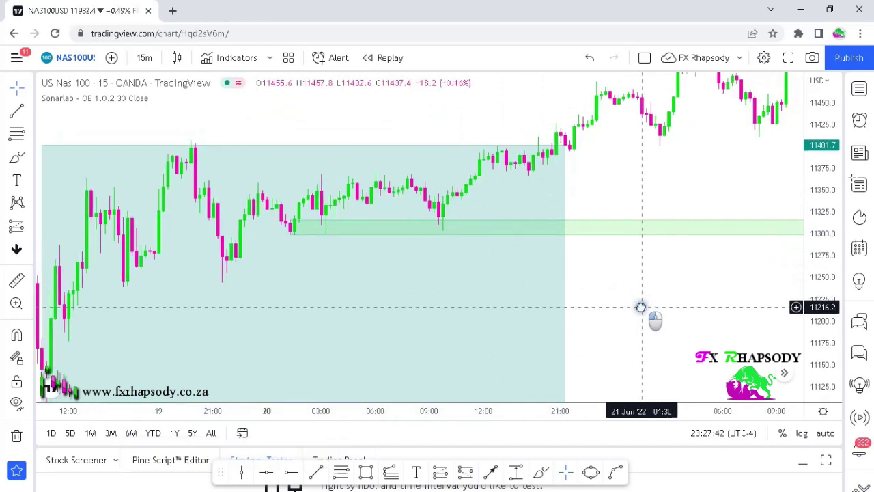
click(42, 144)
key(Delete)
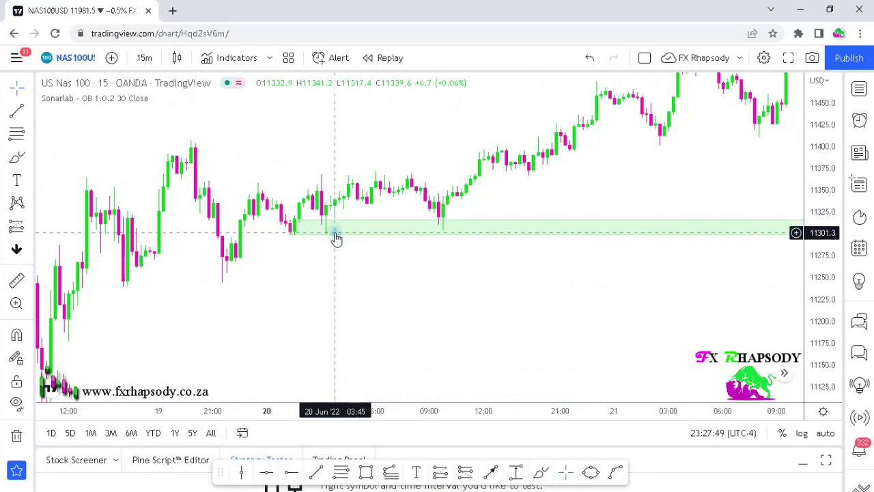
Step: Place a long position on the order block's second retest, entry about 11304.9 on 20 Jun '22 09:15, with its stop at about 11293.9
click(366, 471)
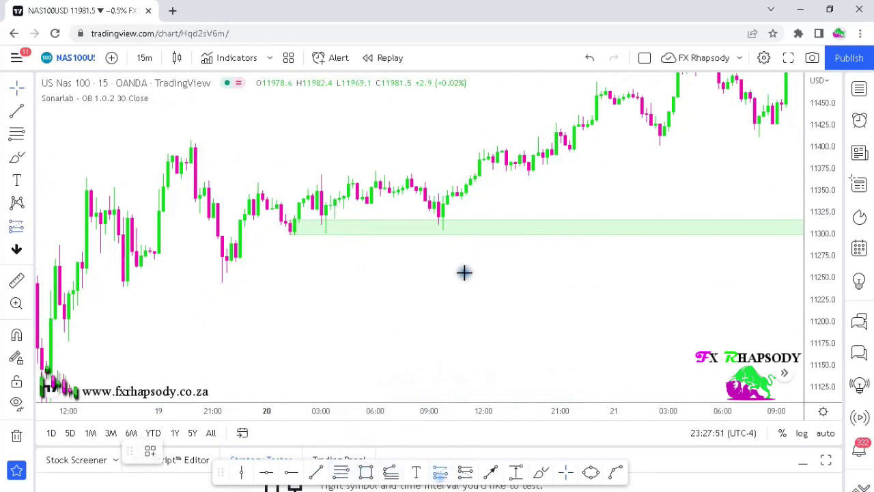
click(435, 230)
drag(434, 323, 434, 238)
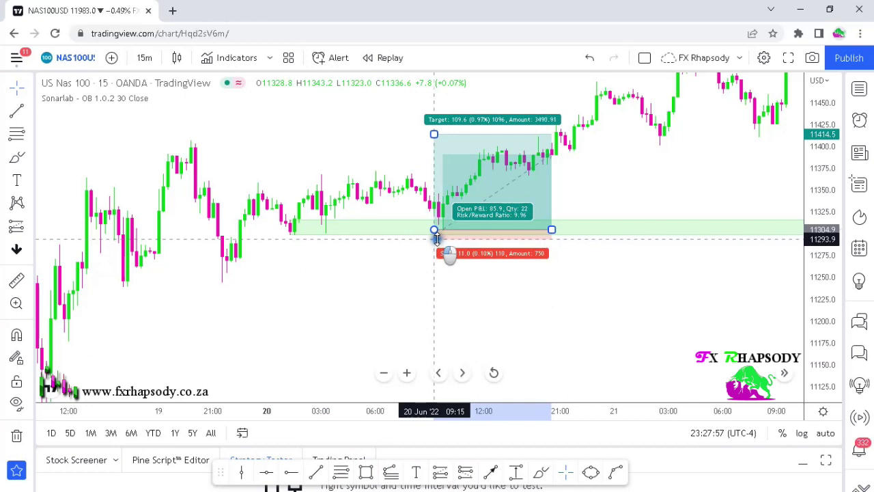
click(355, 296)
Step: Delete the long position drawn on the second retest of the 20 Jun order block
drag(263, 300, 411, 217)
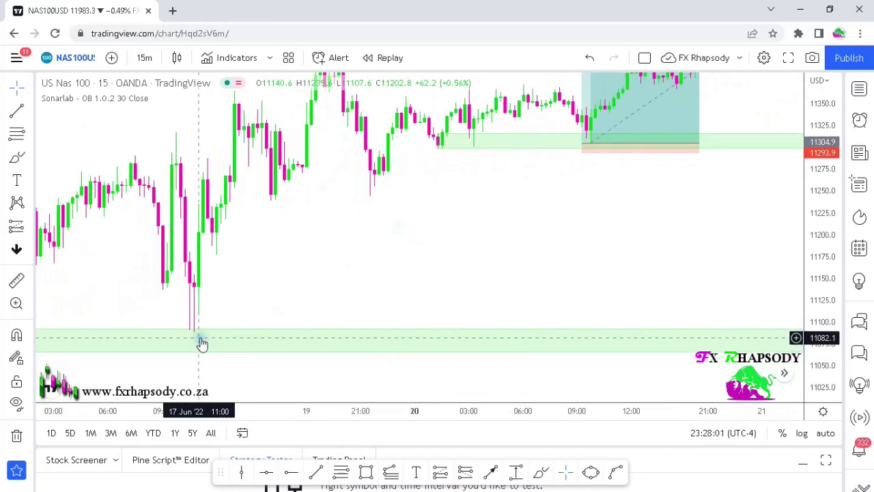
drag(492, 199, 351, 293)
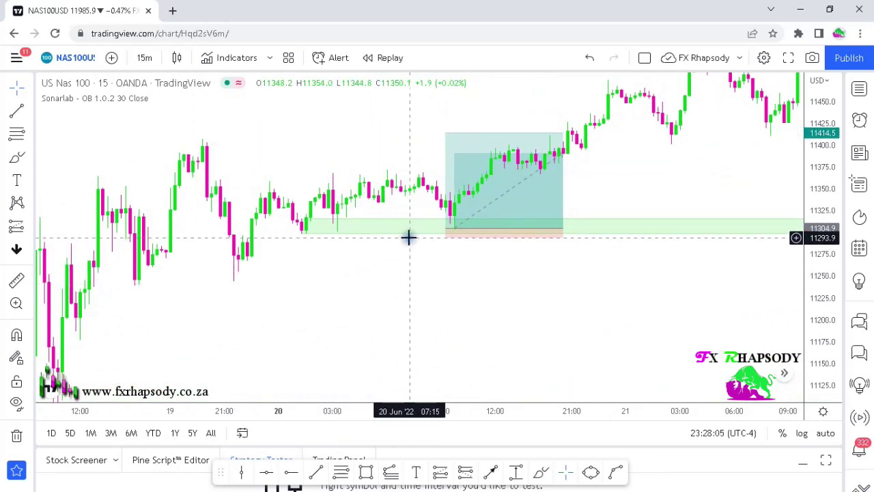
drag(326, 288, 368, 204)
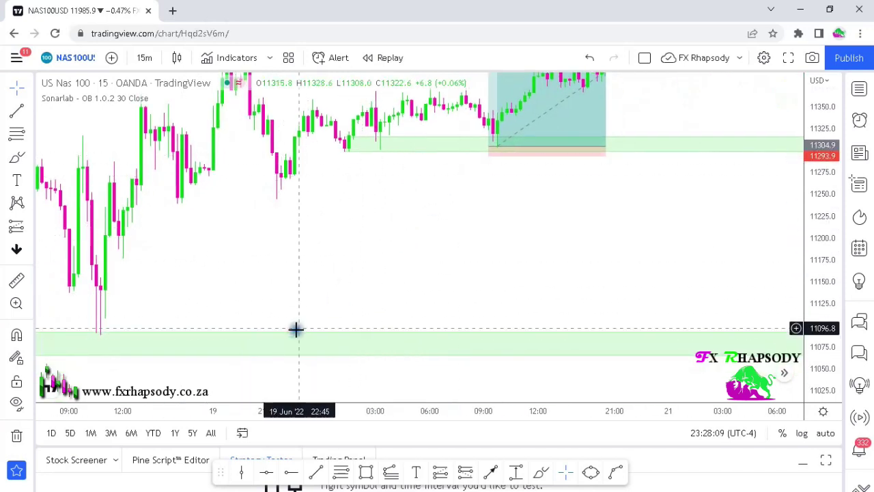
drag(413, 228, 233, 373)
click(360, 283)
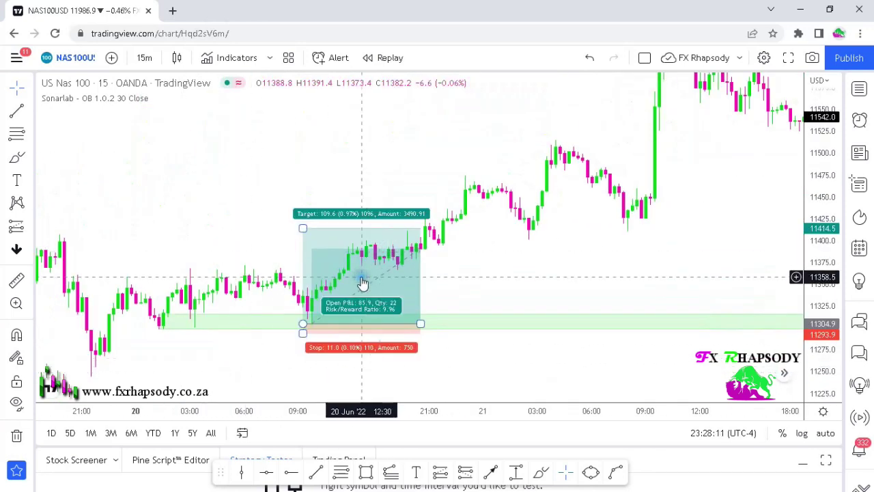
key(Delete)
Step: Examine how price reacts at the green order blocks formed from 22 to 24 Jun '22
drag(535, 266, 267, 216)
drag(400, 220, 265, 211)
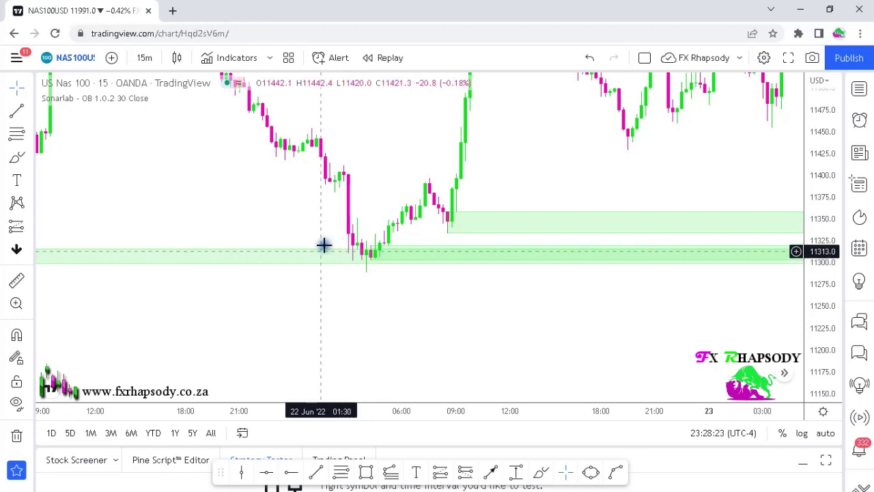
drag(238, 191, 409, 368)
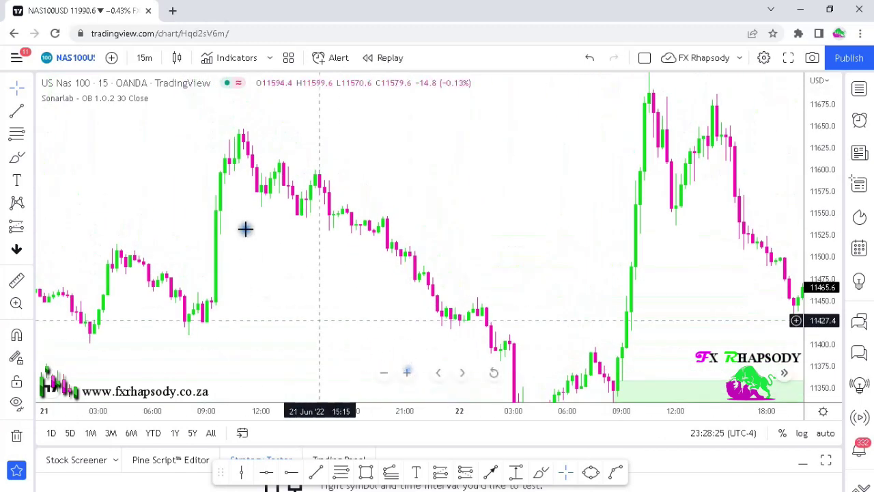
drag(266, 234, 210, 262)
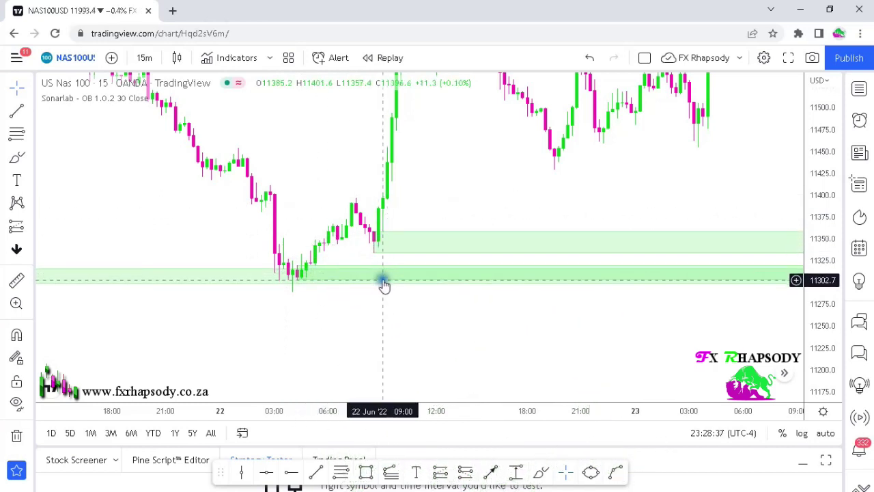
drag(359, 251, 255, 274)
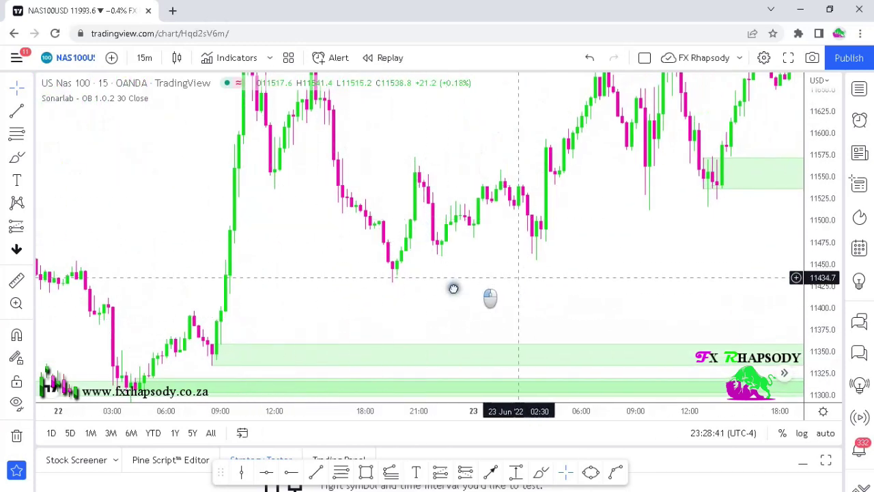
drag(489, 296, 250, 332)
drag(410, 171, 311, 273)
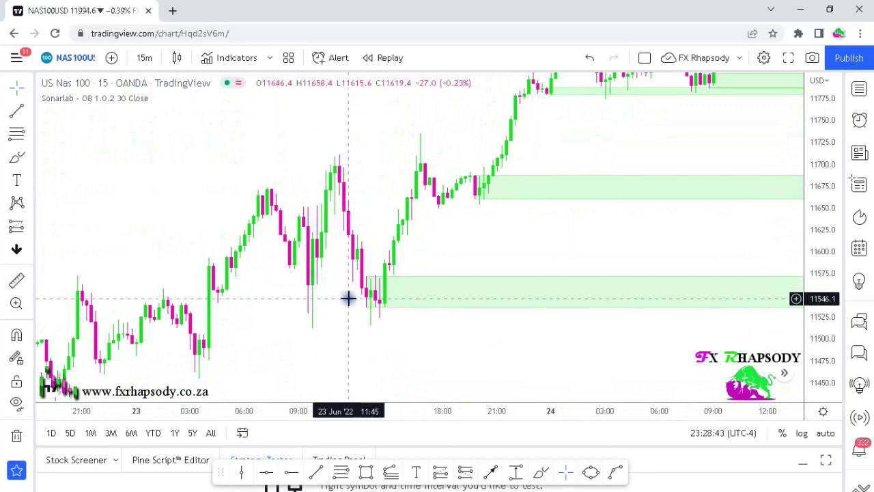
drag(377, 312, 345, 287)
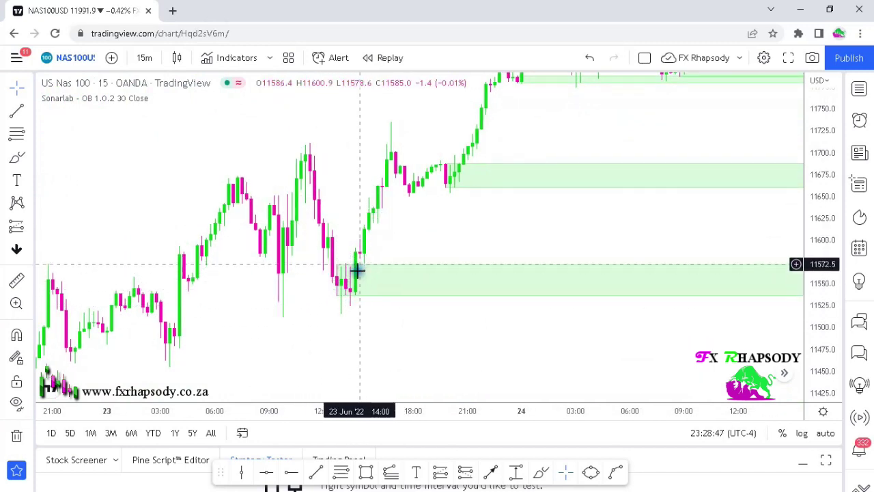
drag(400, 290, 314, 340)
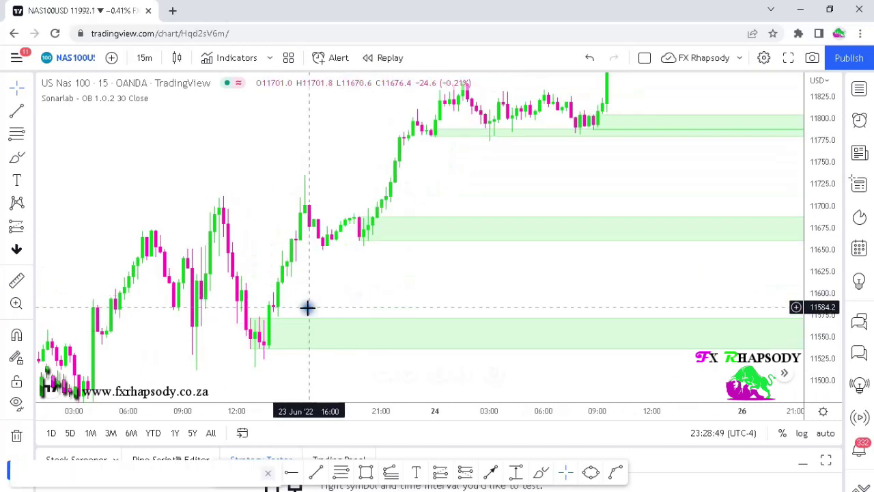
click(270, 390)
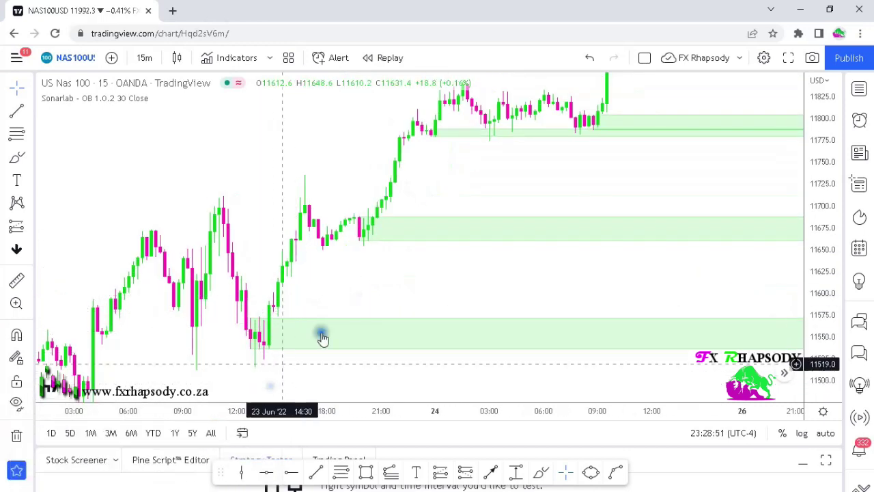
Step: Place a long position on the 24 Jun '22 order block's first retest, entry about 11783.6 at 02:30, with its stop at about 11775.6
drag(473, 177, 249, 279)
drag(287, 330, 271, 305)
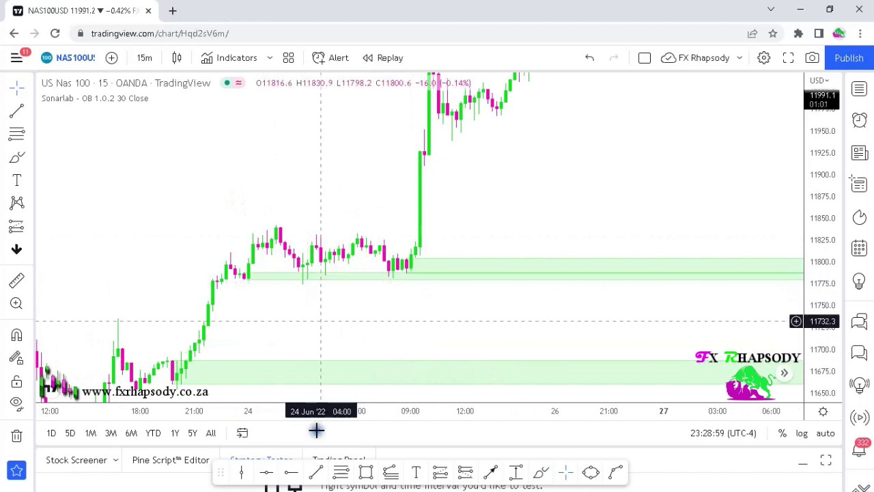
click(441, 476)
click(294, 275)
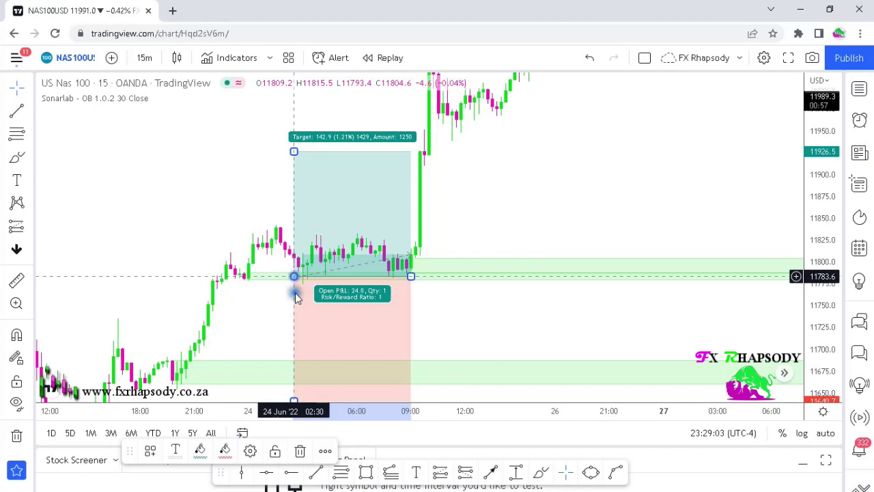
drag(294, 396, 292, 279)
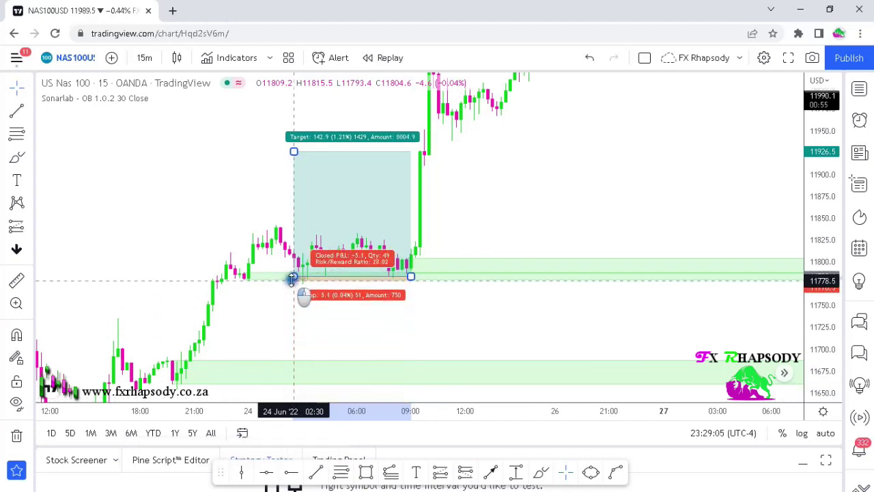
click(494, 307)
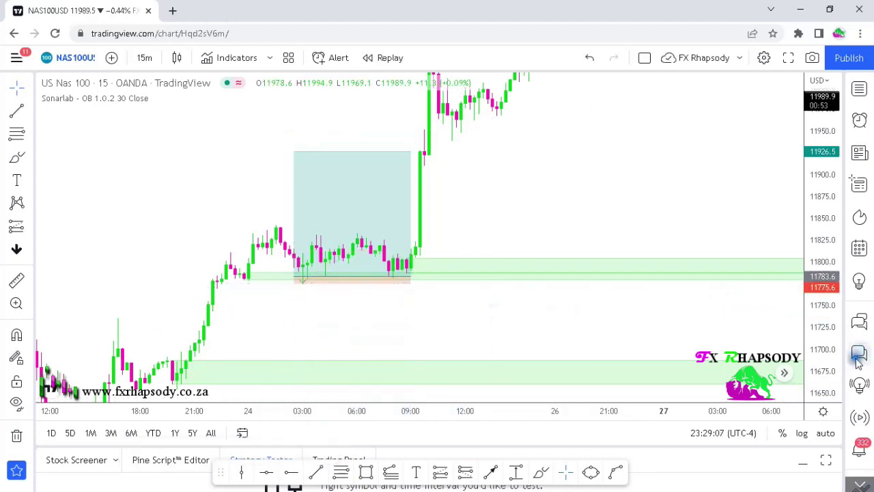
Step: Adjust the 24 Jun long position's stop to about 11776.0 and delete the position
drag(817, 368, 802, 273)
scroll(493, 322, up, 3)
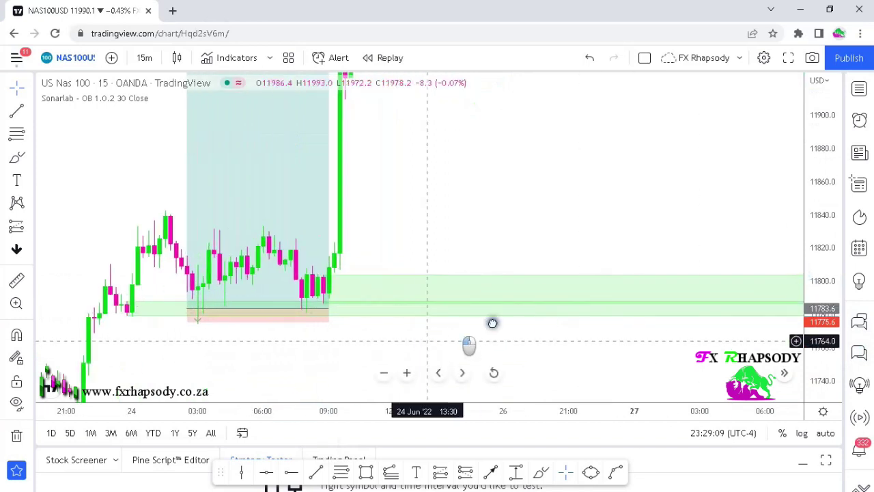
click(284, 298)
drag(270, 296, 263, 298)
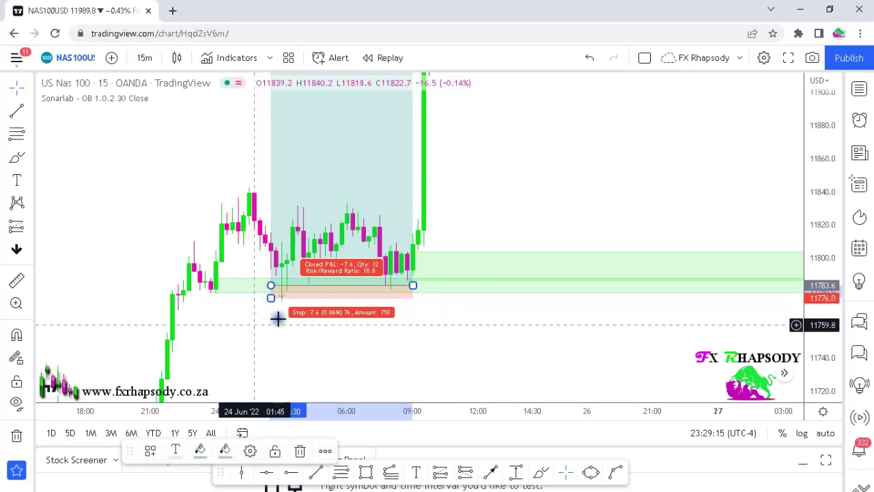
key(Delete)
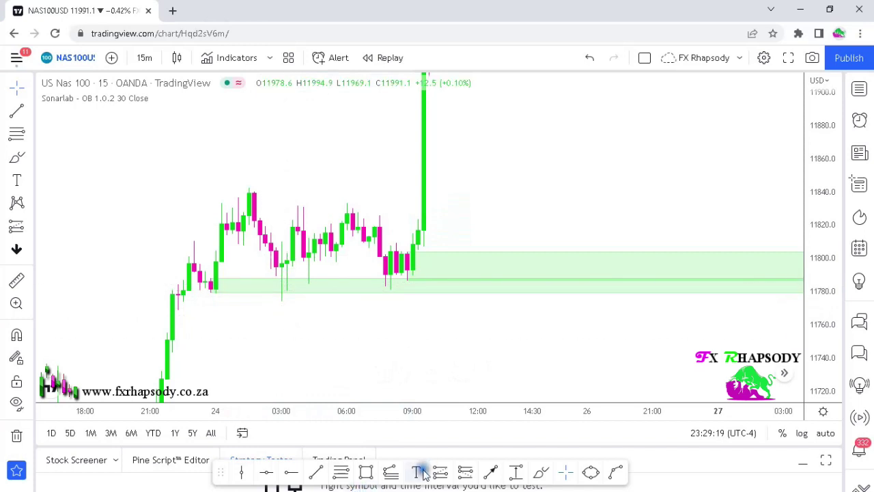
Step: Place a long position on the same 24 Jun retest, entry about 11784.5, with its stop at about 11776.8
click(276, 284)
drag(261, 356, 280, 293)
drag(456, 344, 443, 298)
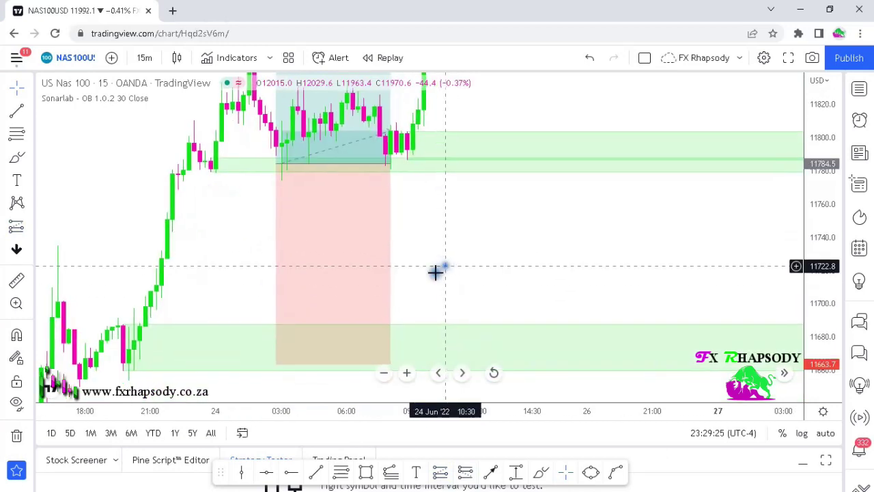
drag(271, 366, 256, 177)
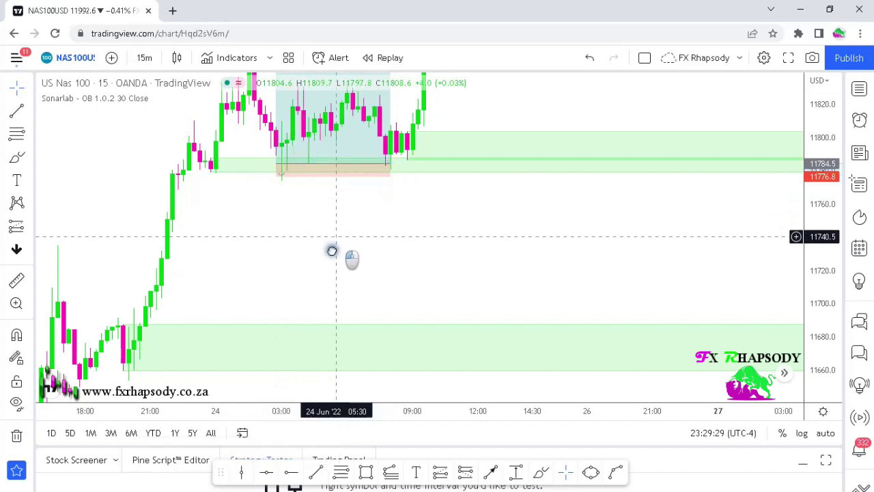
drag(332, 252, 255, 341)
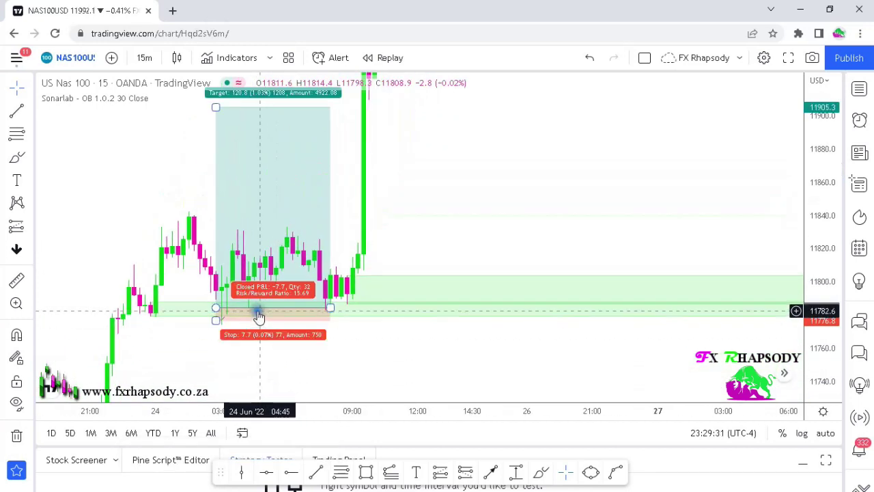
Step: Delete the long position on the first retest and discard the Fibonacci drawing started on the order block
key(Delete)
drag(375, 372, 322, 377)
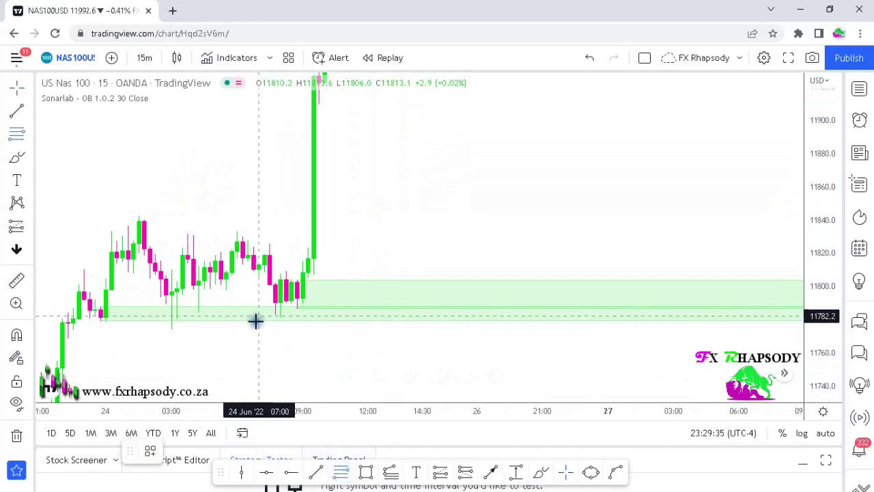
click(254, 304)
key(Delete)
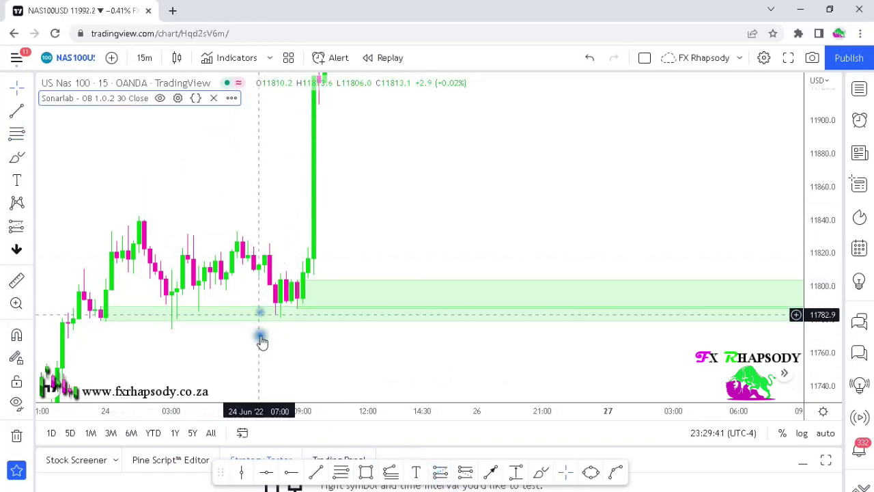
Step: Place a long position on the order block's retest, entry about 11786.0 on 24 Jun '22 07:15, with its stop at about 11777.9
click(437, 469)
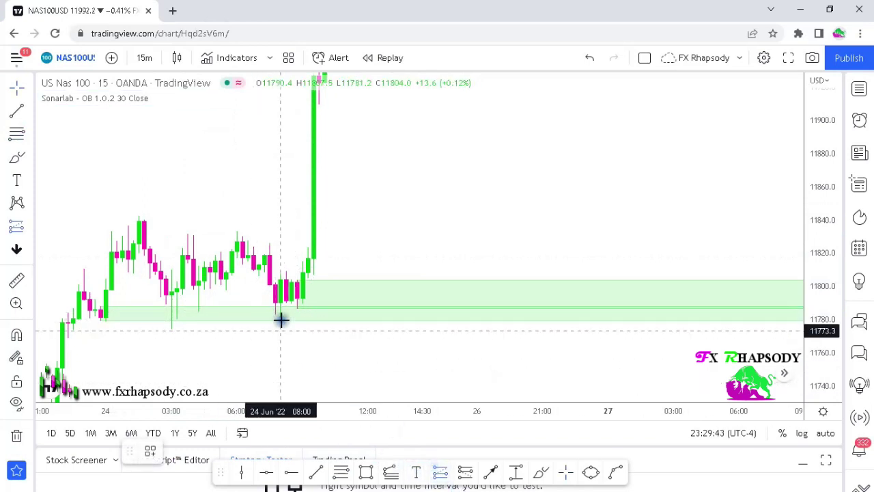
click(264, 312)
drag(498, 355, 512, 197)
click(285, 342)
drag(254, 343, 257, 172)
drag(312, 238, 281, 354)
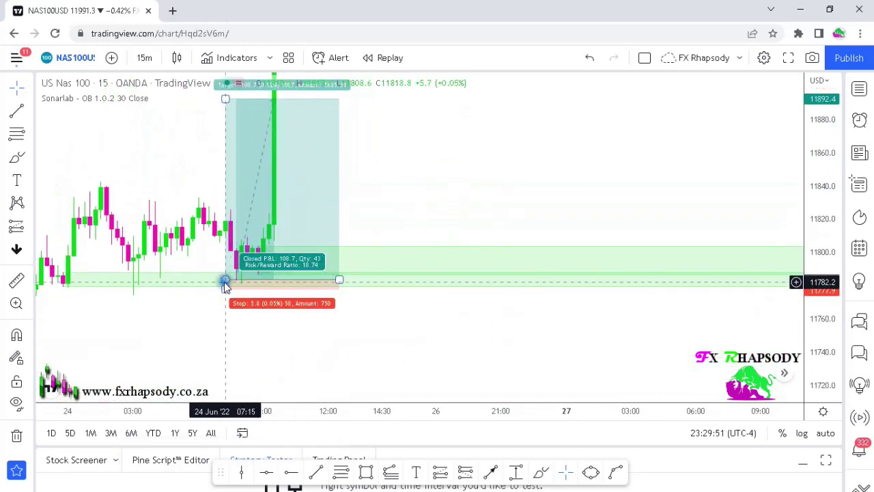
drag(225, 279, 224, 275)
drag(417, 355, 410, 387)
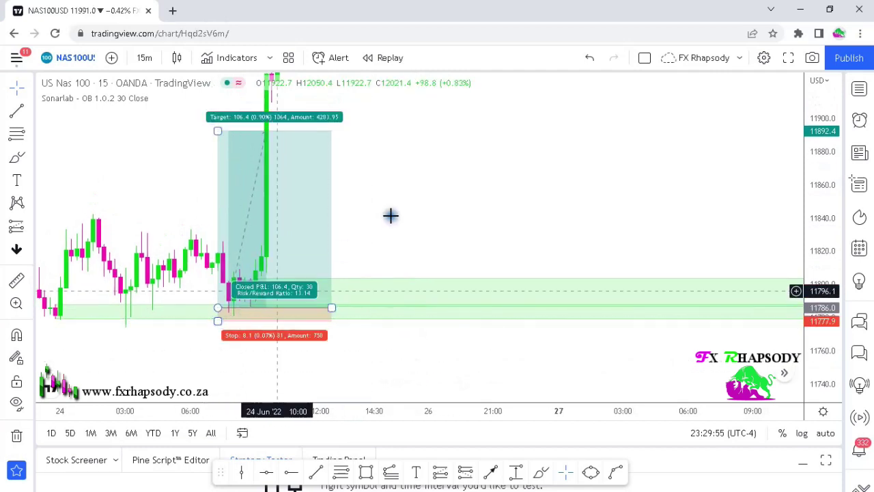
Step: Raise the target of the 07:15 long position along the upward move and delete the position
drag(414, 207, 384, 362)
drag(185, 298, 206, 88)
drag(834, 207, 819, 321)
drag(591, 298, 658, 207)
click(254, 332)
key(Delete)
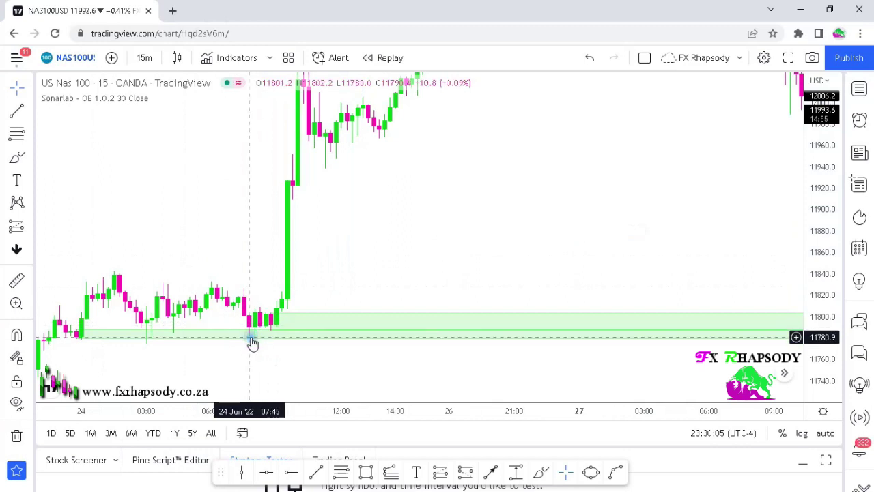
Step: Place a short position on the pink order block's retest, entry about 12174.6 on 27 Jun '22 09:15, with its stop at about 12190.2
drag(469, 205, 89, 355)
drag(482, 185, 287, 371)
drag(330, 267, 310, 315)
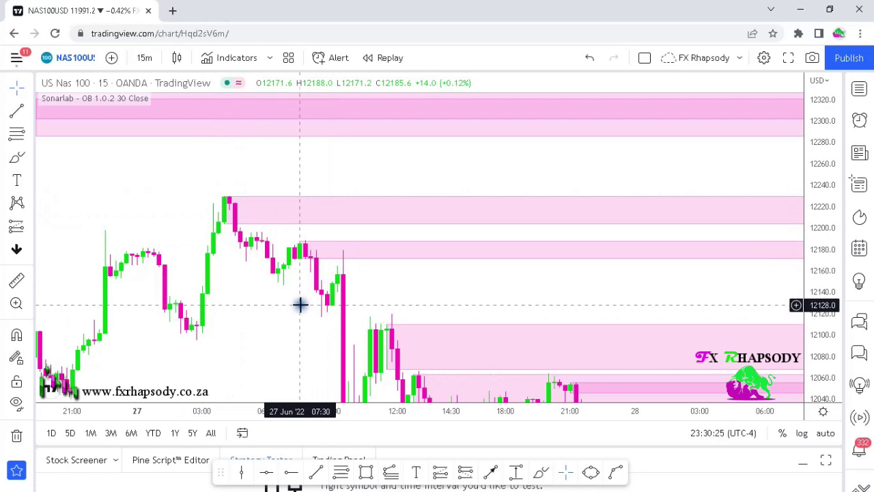
drag(298, 302, 230, 312)
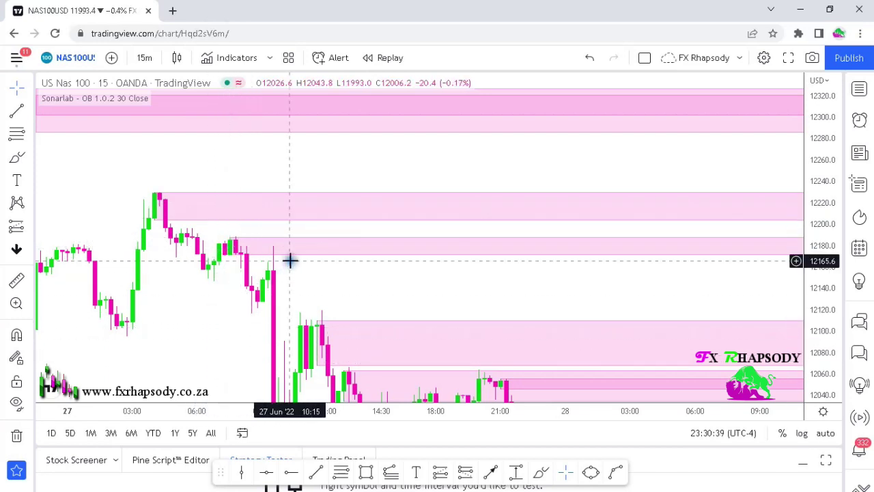
mouse_move(318, 273)
mouse_down()
mouse_move(275, 250)
mouse_move(278, 242)
mouse_up()
click(466, 473)
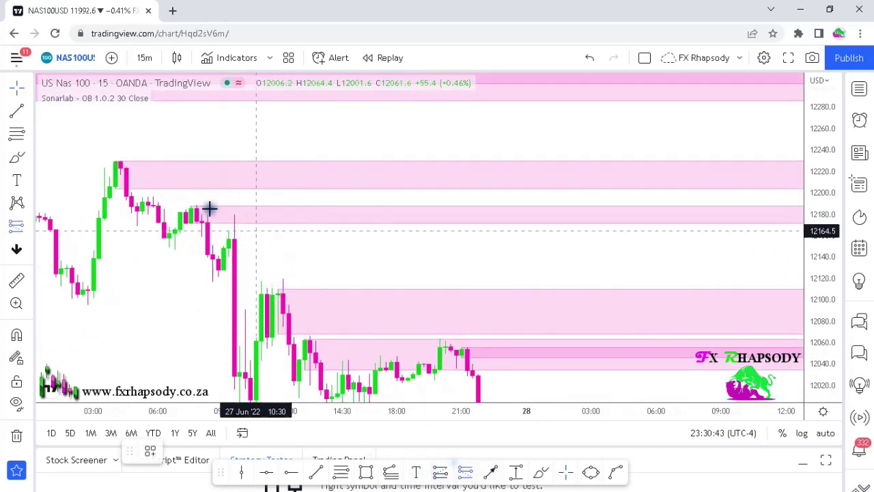
click(229, 219)
drag(228, 158, 220, 203)
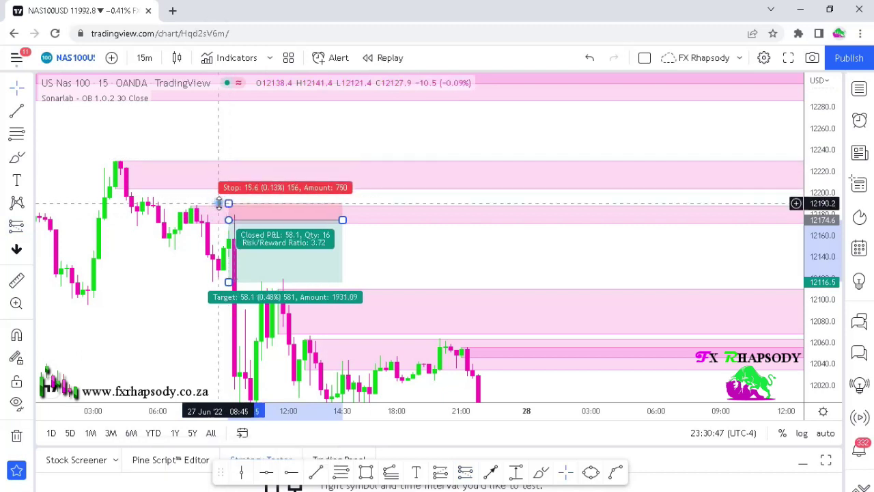
click(407, 257)
Step: Lower the short position's target to about 12023.2 and delete the position
click(273, 279)
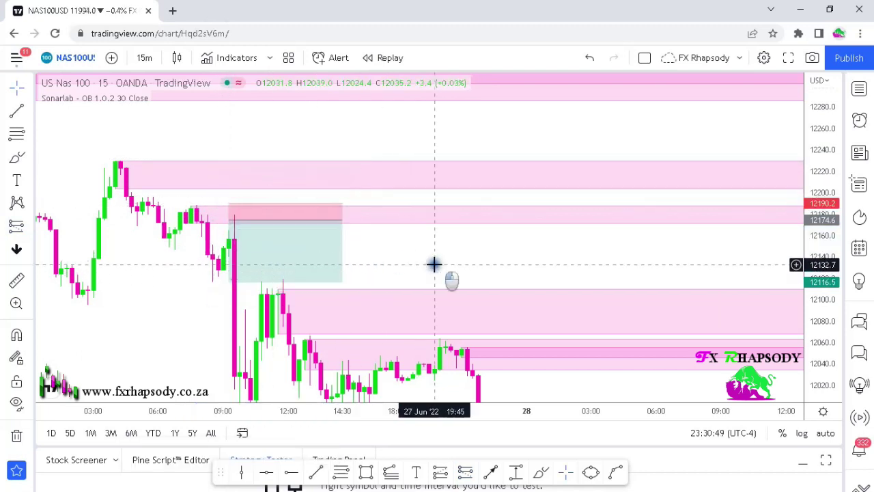
drag(450, 280, 407, 197)
drag(202, 223, 185, 324)
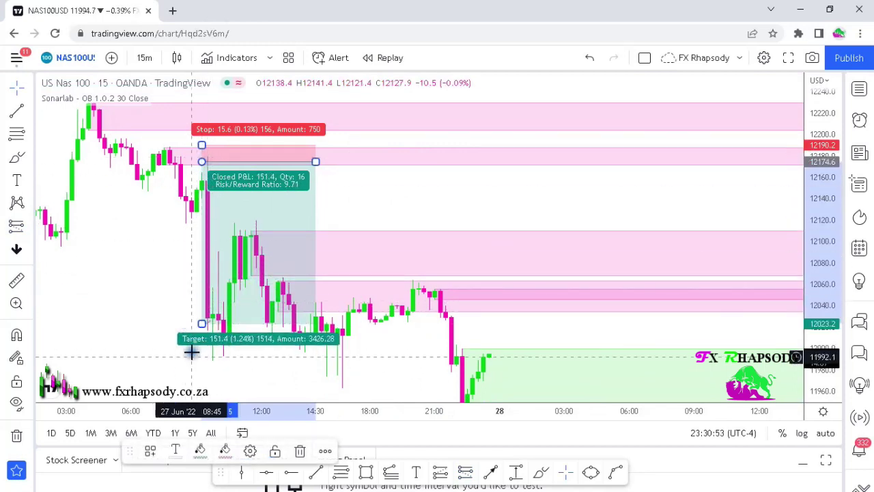
key(Delete)
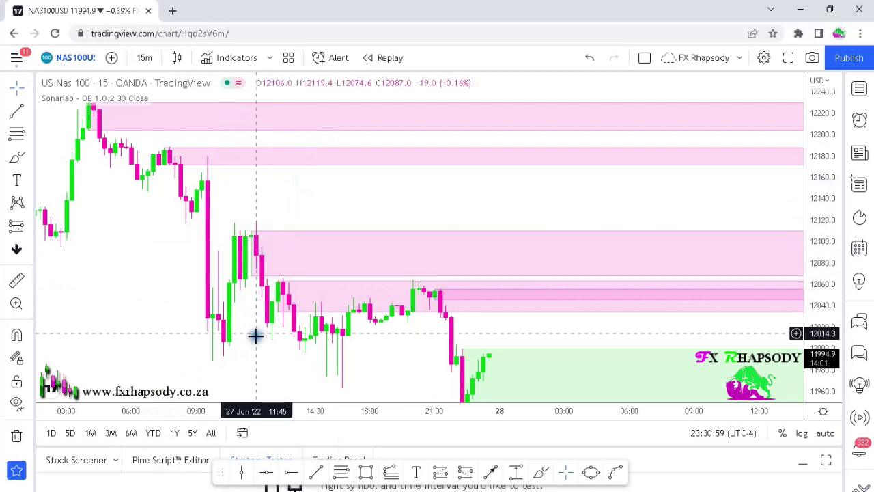
Step: Examine how price reacts at the pink and green order blocks of 27 Jun '22, and close the BitMEX advertisement
drag(255, 335, 141, 332)
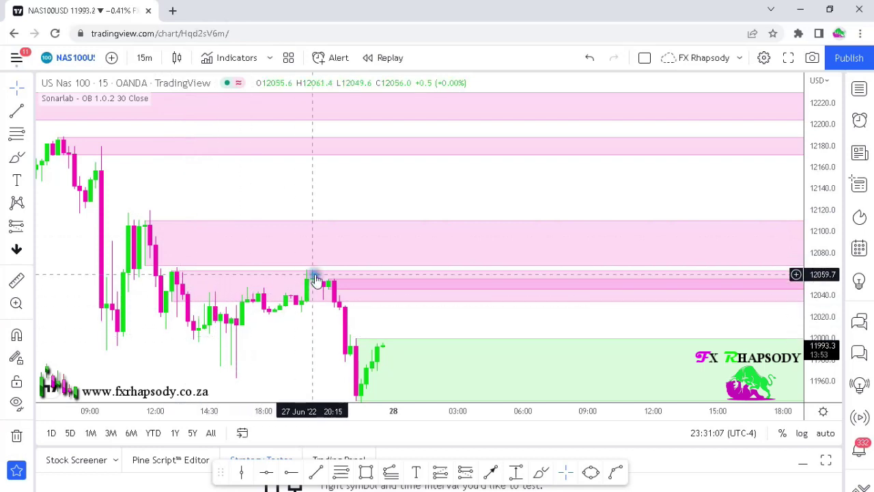
drag(417, 271, 389, 217)
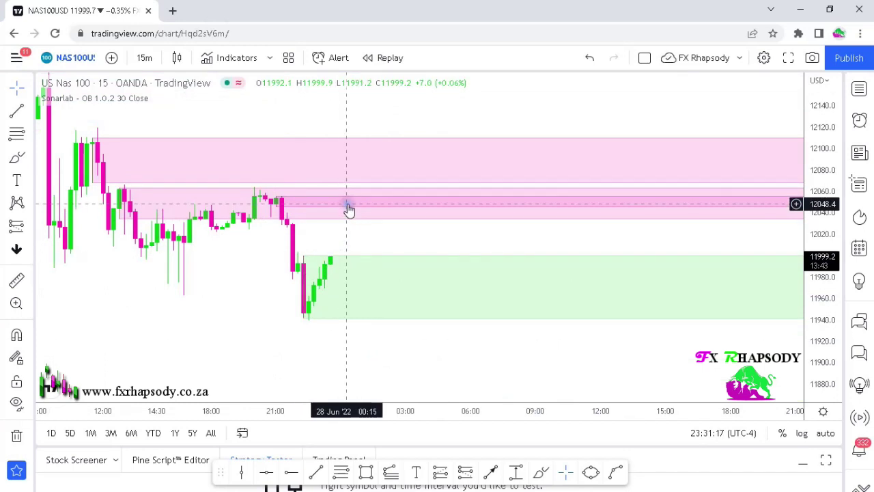
drag(206, 314, 359, 343)
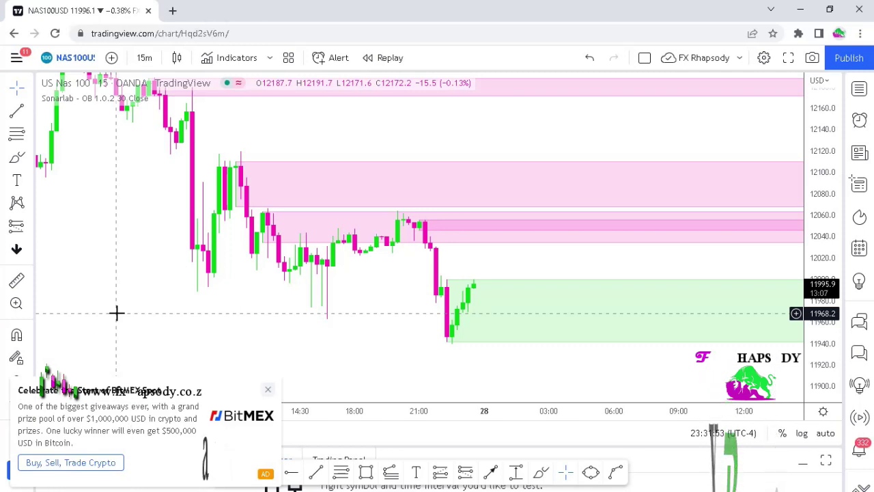
click(267, 390)
click(644, 143)
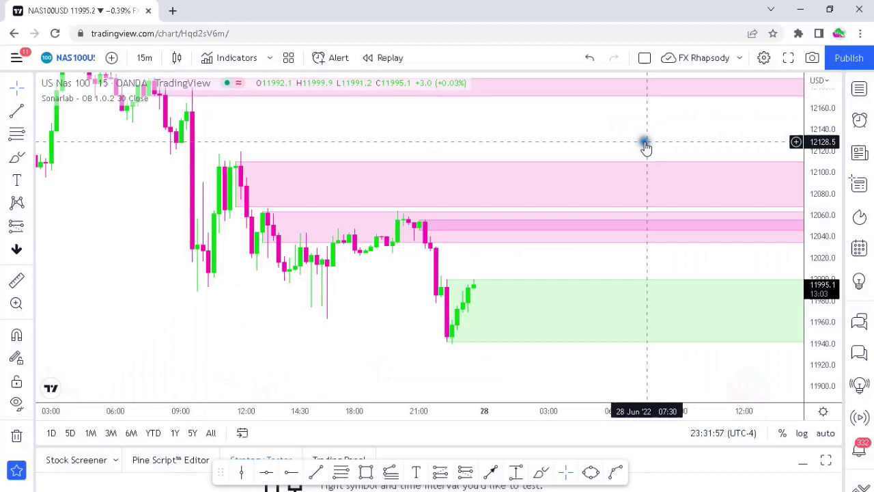